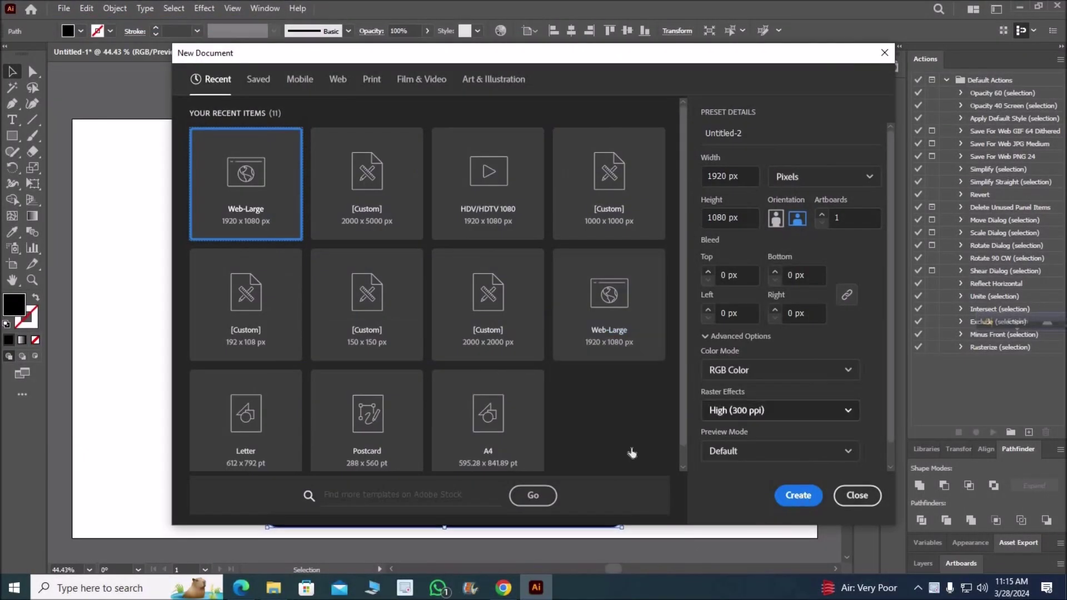
- Create the new document Untitled-2 and set the Rectangle tool to black fill, no stroke
click(795, 495)
key(m)
click(81, 32)
click(28, 73)
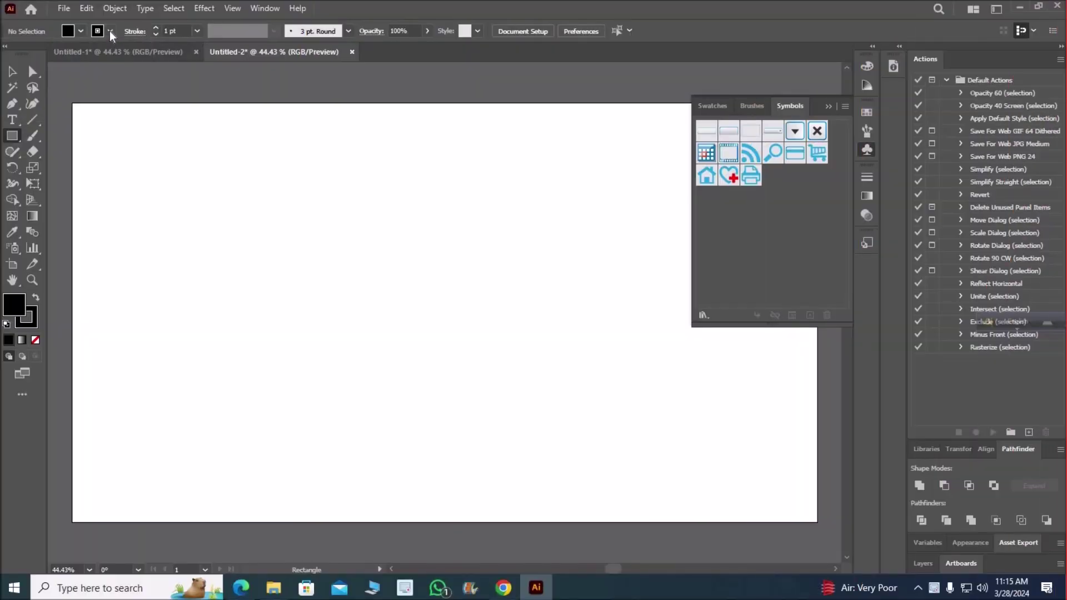
click(110, 31)
click(5, 60)
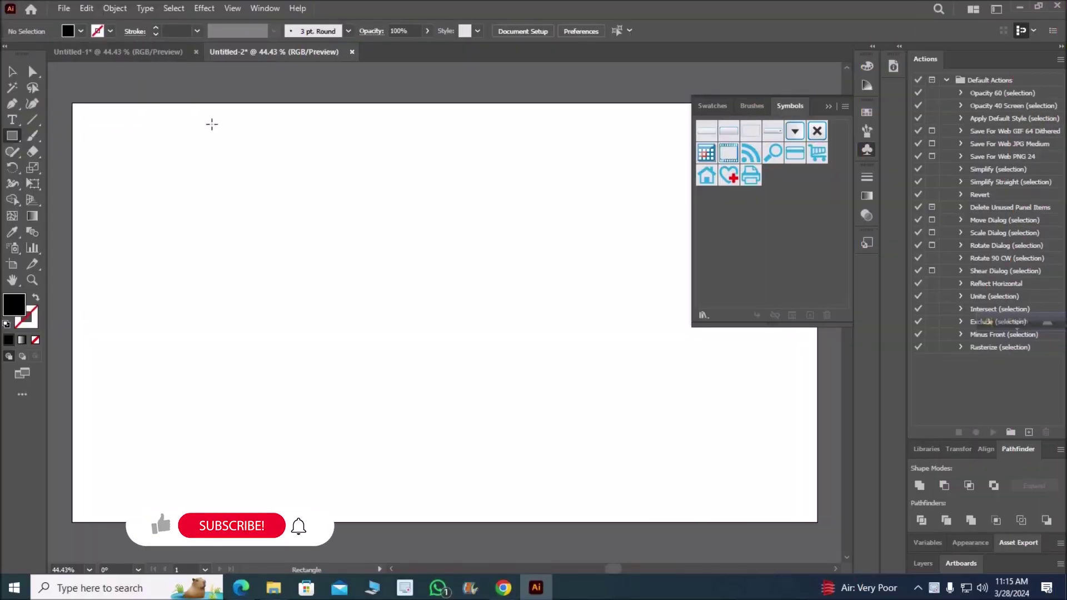
- Draw a long black bar and Alt-drag copies down, repeating with Ctrl+D to stack ten bars
drag(212, 124, 614, 147)
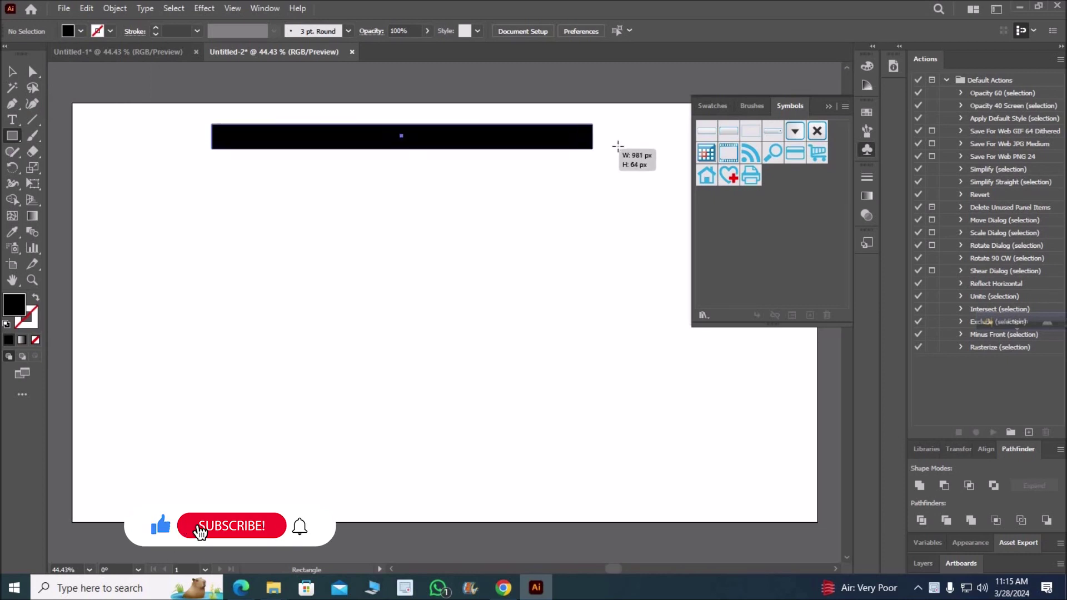
drag(615, 147, 617, 147)
key(v)
drag(337, 146, 336, 193)
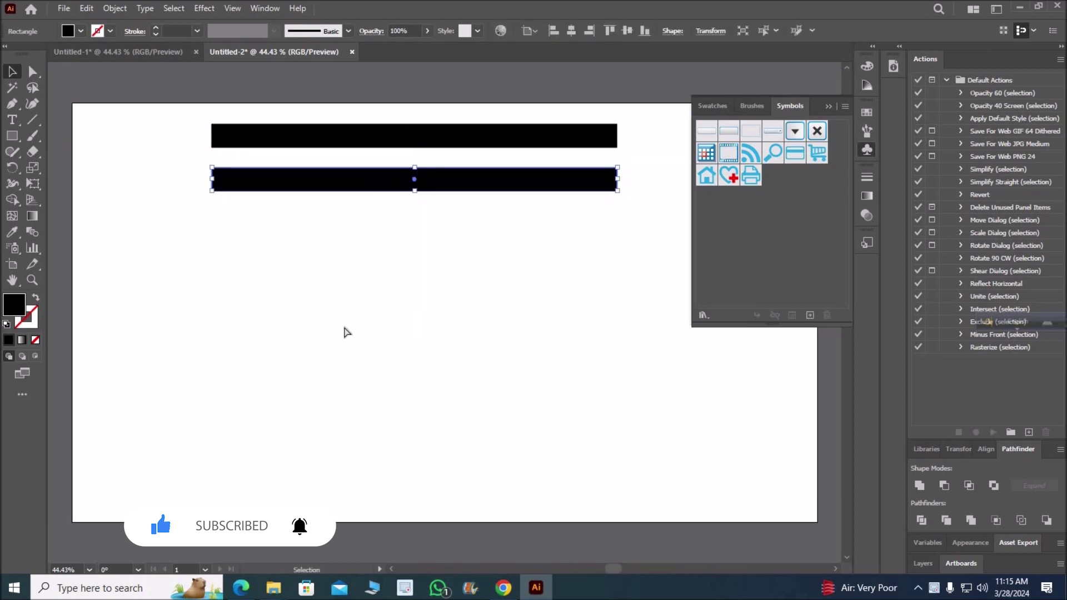
key(ctrl+d)
key(ctrl+d)
key(ctrl+d)
key(ctrl+d)
key(ctrl+d)
key(ctrl+d)
key(ctrl+d)
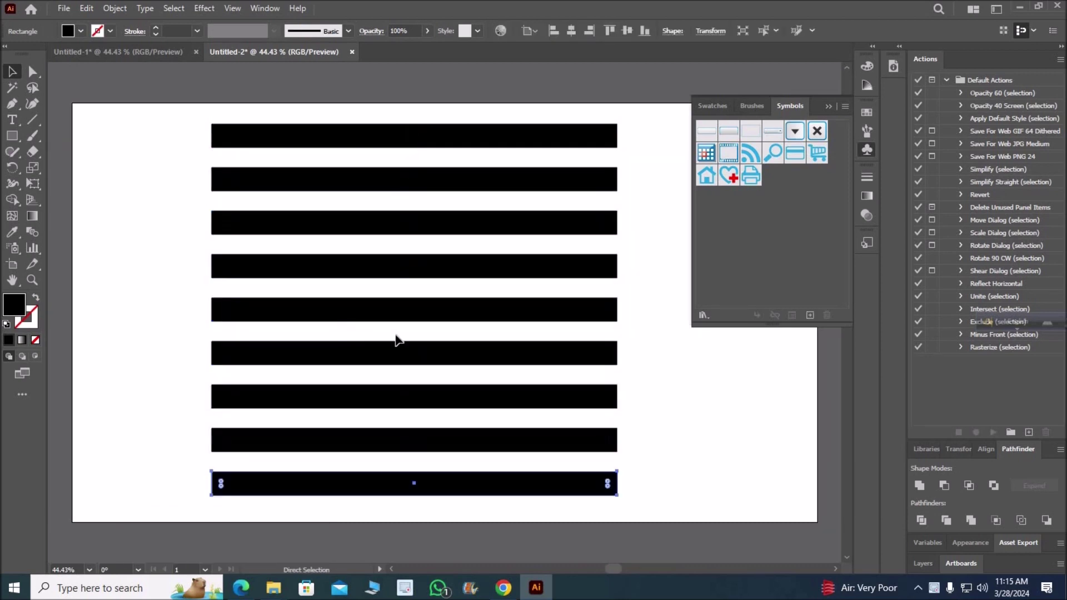
key(ctrl+d)
- Group all ten bars and centre the group horizontally on the artboard
click(136, 97)
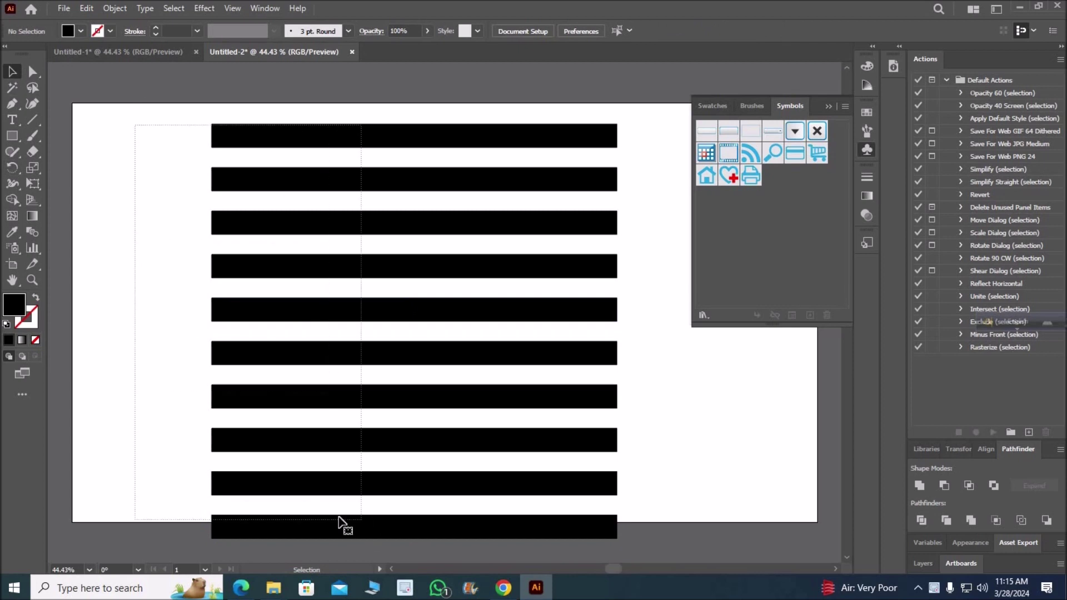
drag(339, 510, 589, 49)
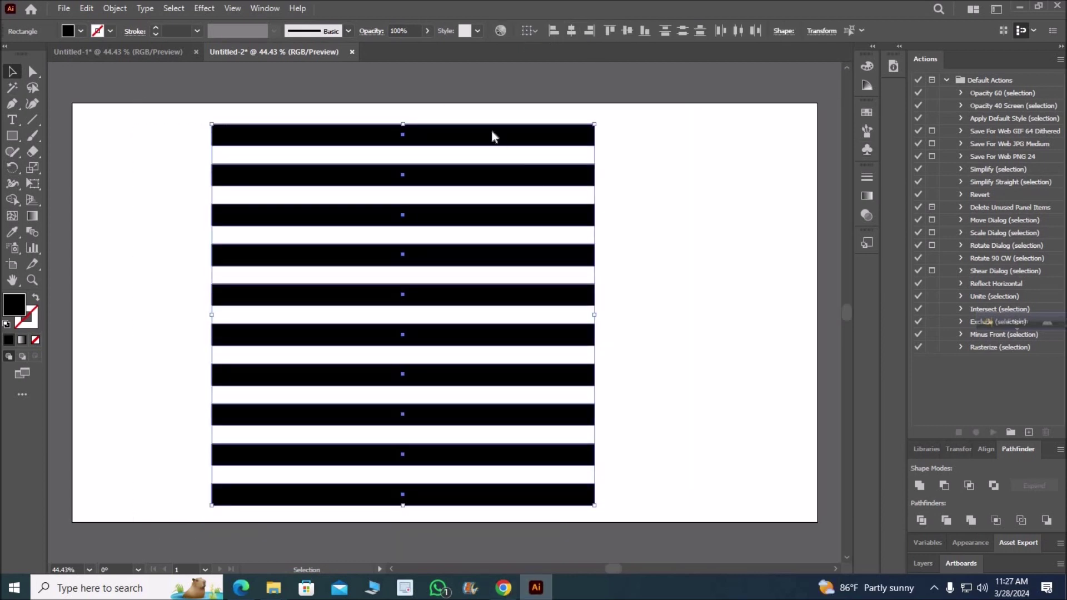
right_click(492, 131)
click(533, 276)
click(571, 31)
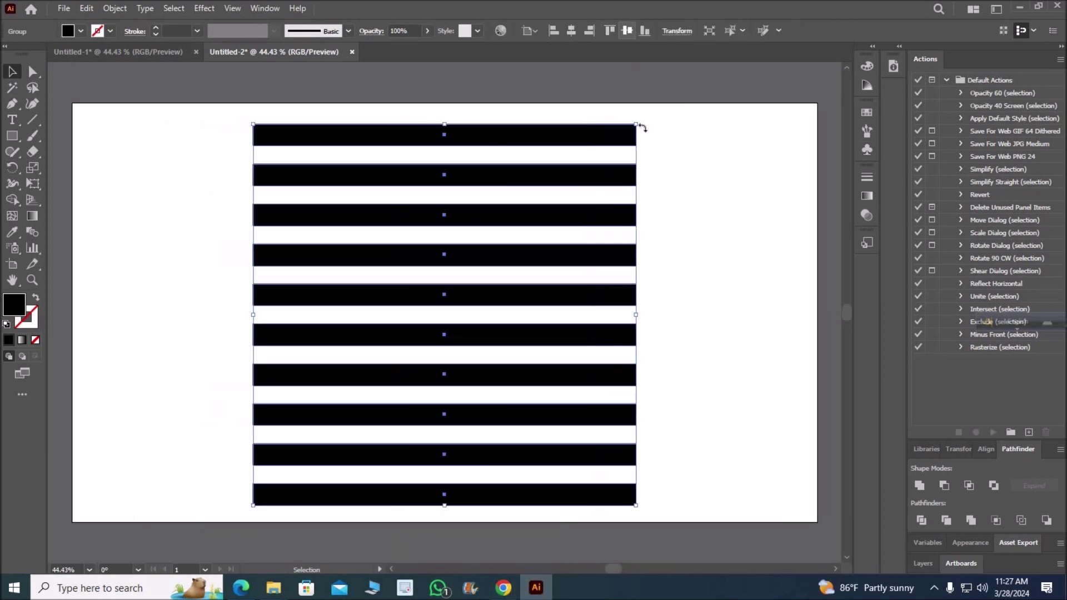
click(720, 248)
- Ungroup the centred bars back into separate pieces
right_click(334, 139)
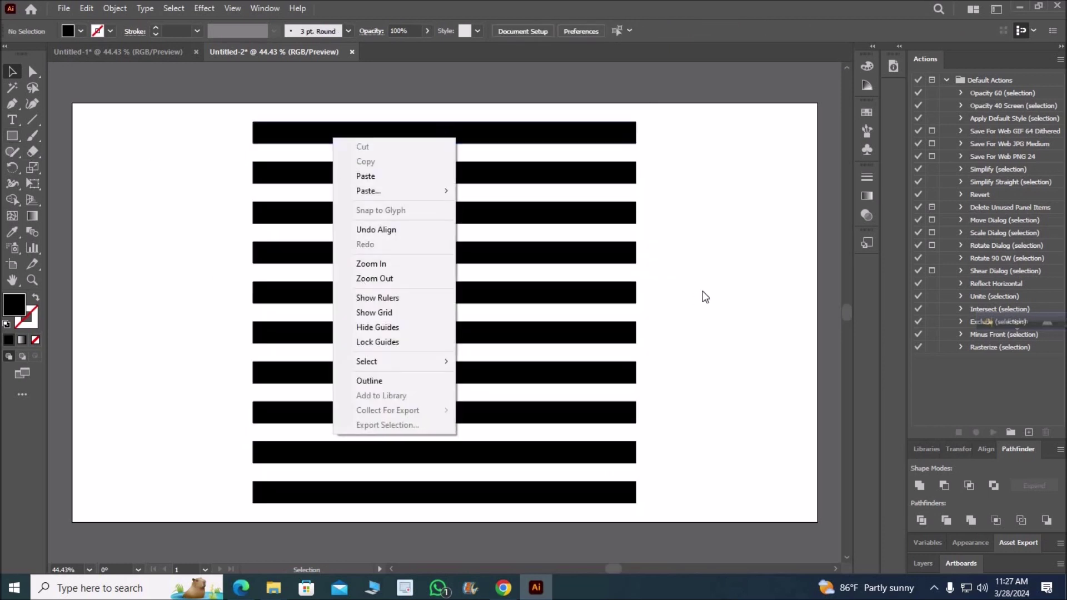
right_click(448, 133)
click(527, 131)
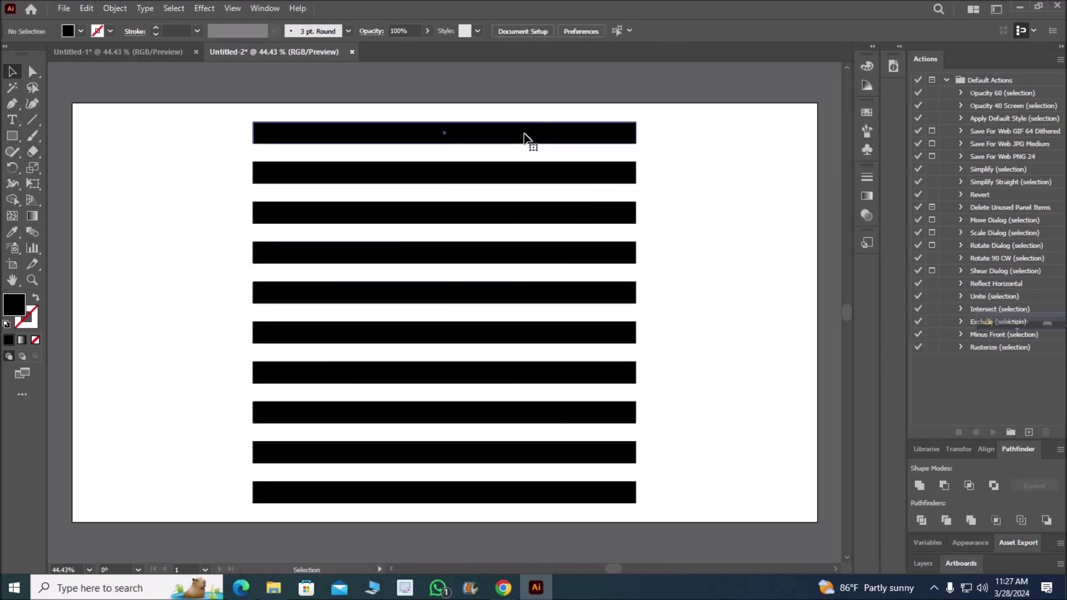
right_click(524, 135)
click(563, 308)
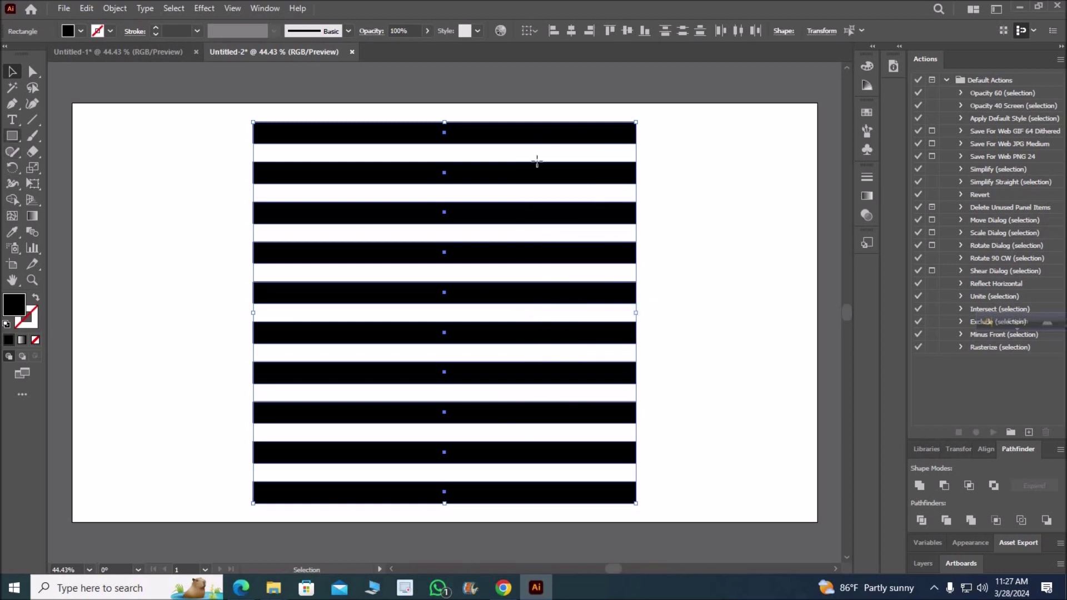
key(ctrl+shift+a)
click(12, 136)
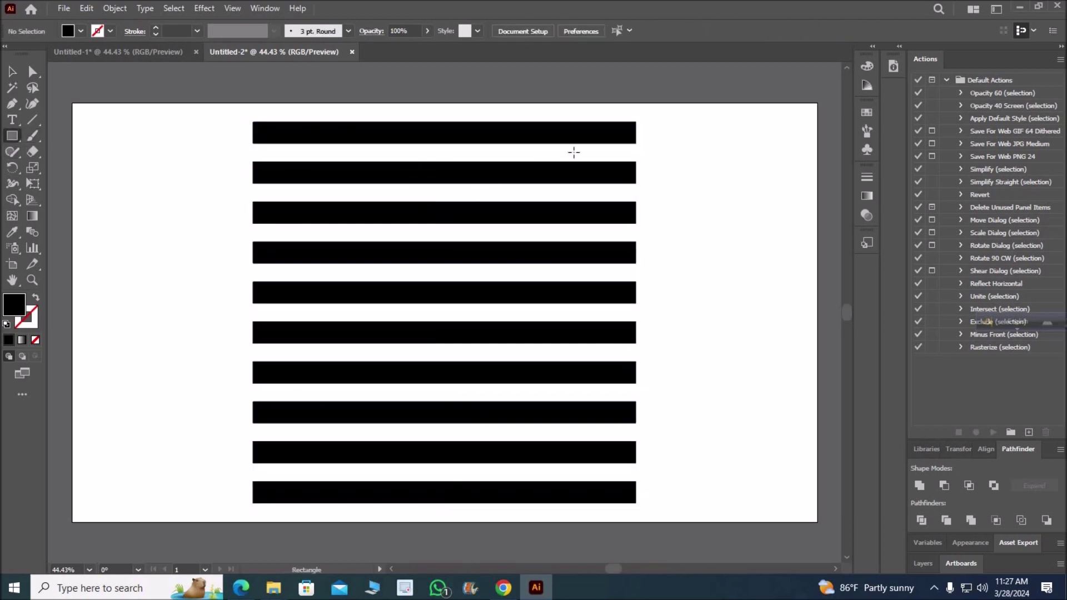
- Draw a small black connector block and Alt-drag copies into the gaps below the top bars
drag(573, 138, 596, 168)
key(v)
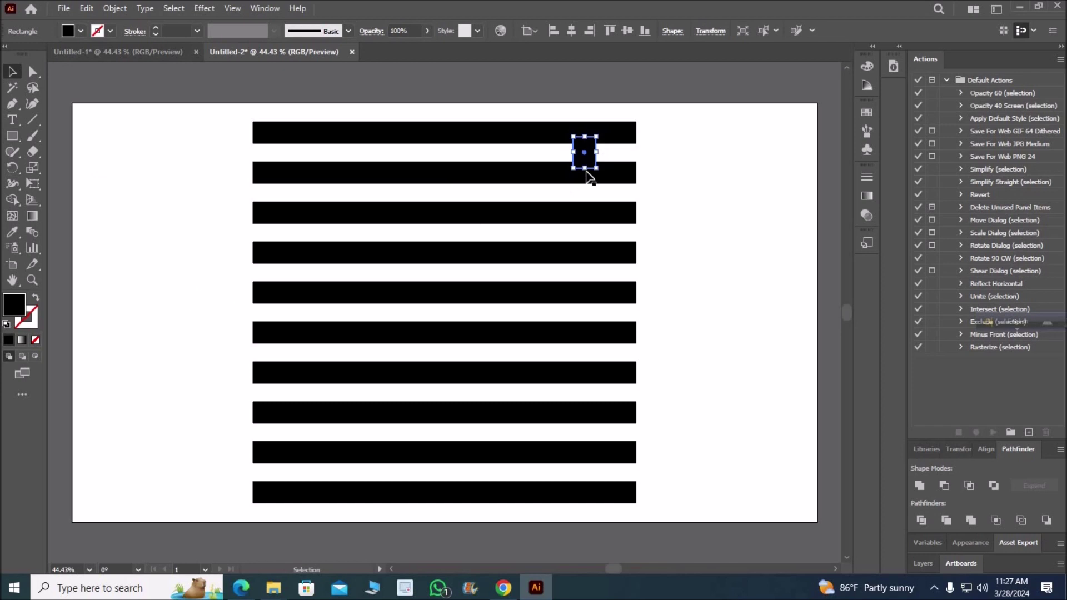
key(ctrl+shift+a)
drag(588, 151, 494, 241)
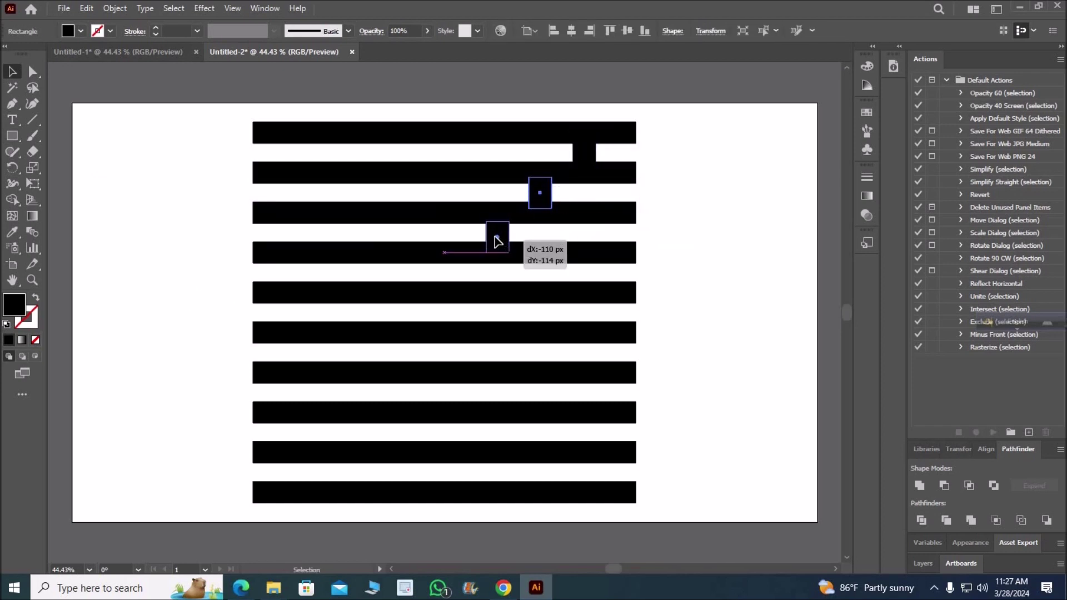
key(ctrl+shift+a)
mouse_move(489, 234)
mouse_down()
mouse_move(580, 273)
mouse_move(498, 317)
mouse_up()
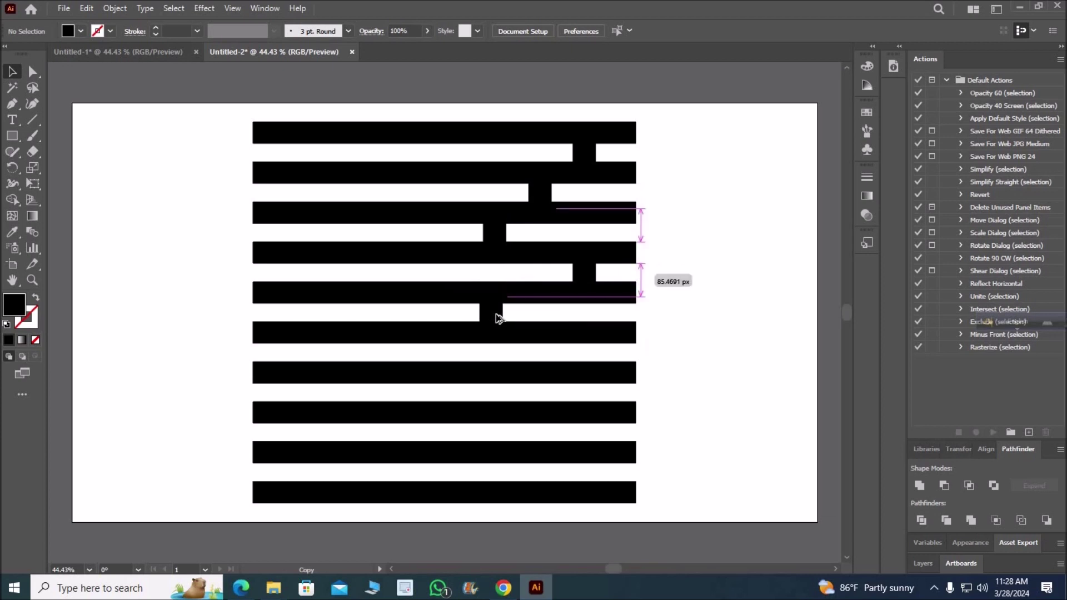
- Place more block copies into the lower gaps in a staggered zigzag
scroll(604, 312, down, 1)
drag(508, 295, 584, 356)
scroll(658, 338, down, 1)
scroll(658, 339, down, 1)
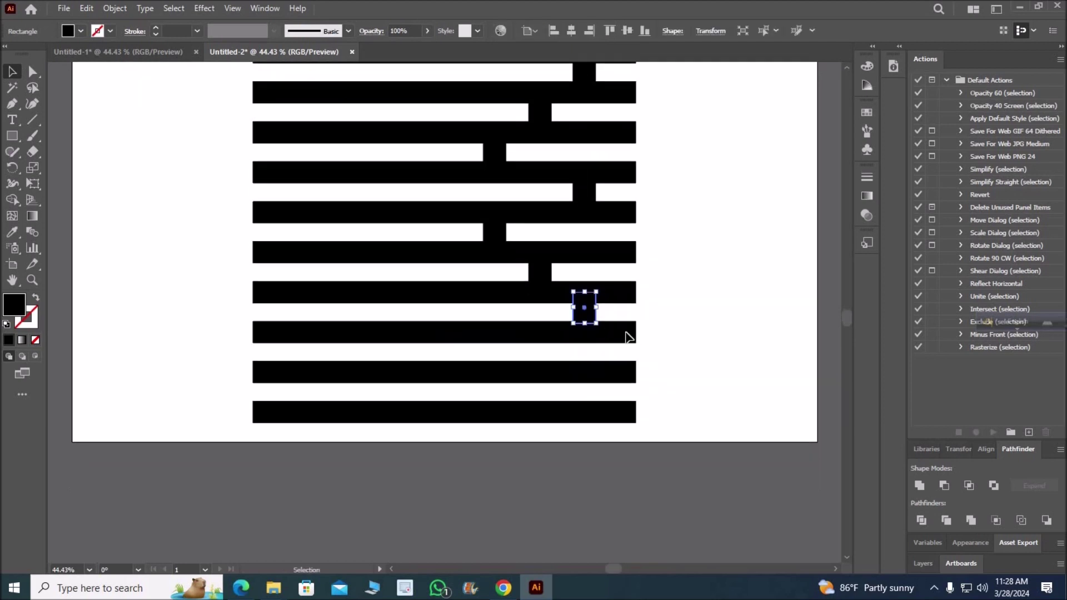
mouse_move(584, 314)
mouse_down()
mouse_move(508, 390)
mouse_move(505, 376)
mouse_up()
scroll(682, 334, down, 1)
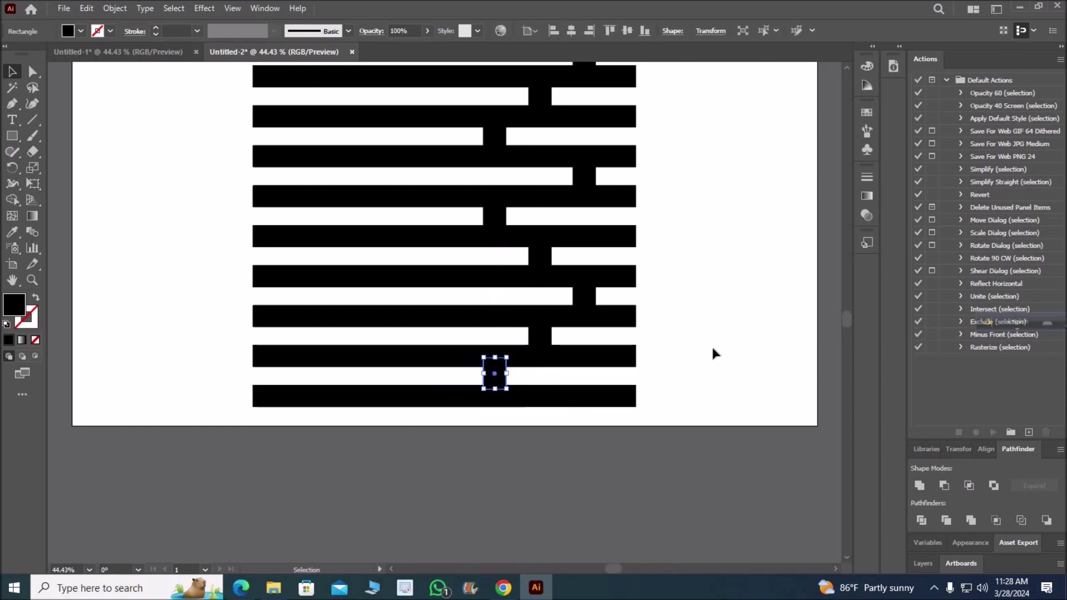
- Unite all bars and connector blocks into a single shape with Pathfinder
click(712, 340)
scroll(711, 335, up, 3)
drag(200, 69, 662, 470)
click(919, 485)
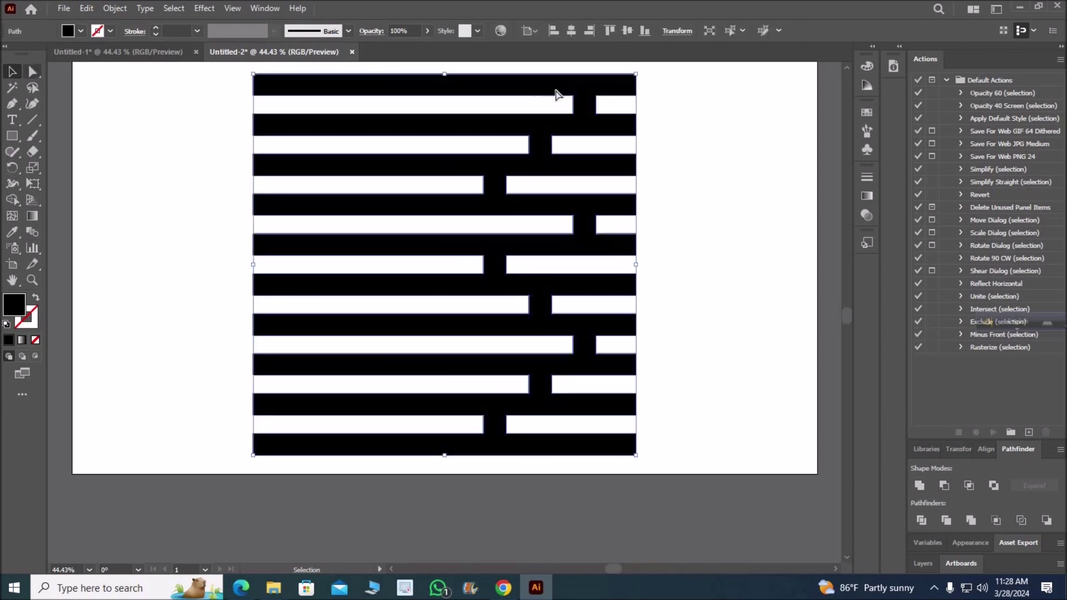
- Round all corners of the merged bar shape with the Direct Selection corner widget
key(a)
drag(601, 100, 748, 218)
click(733, 225)
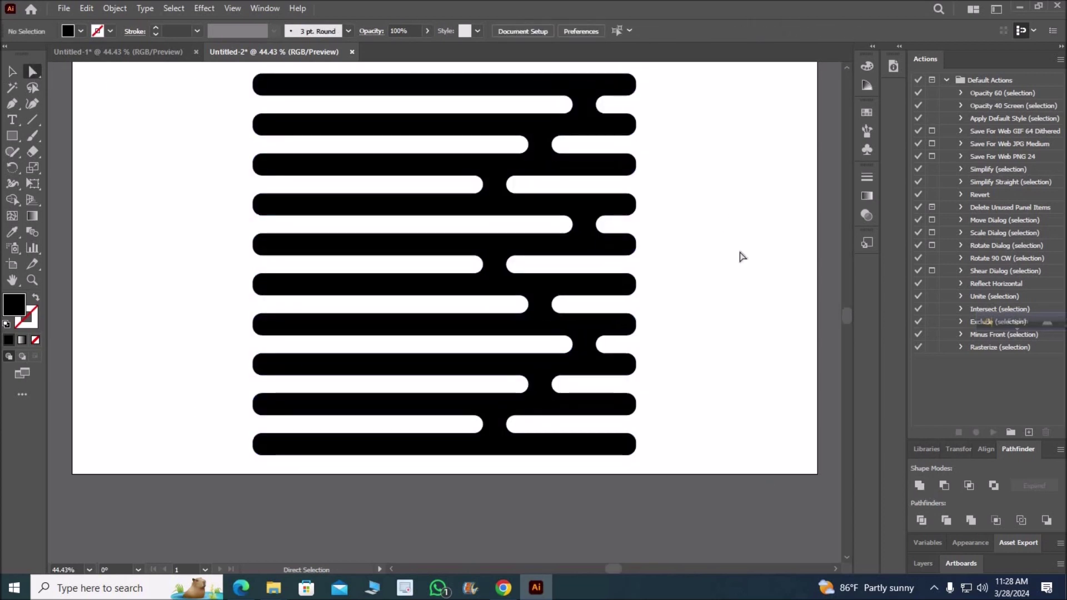
drag(222, 72, 659, 474)
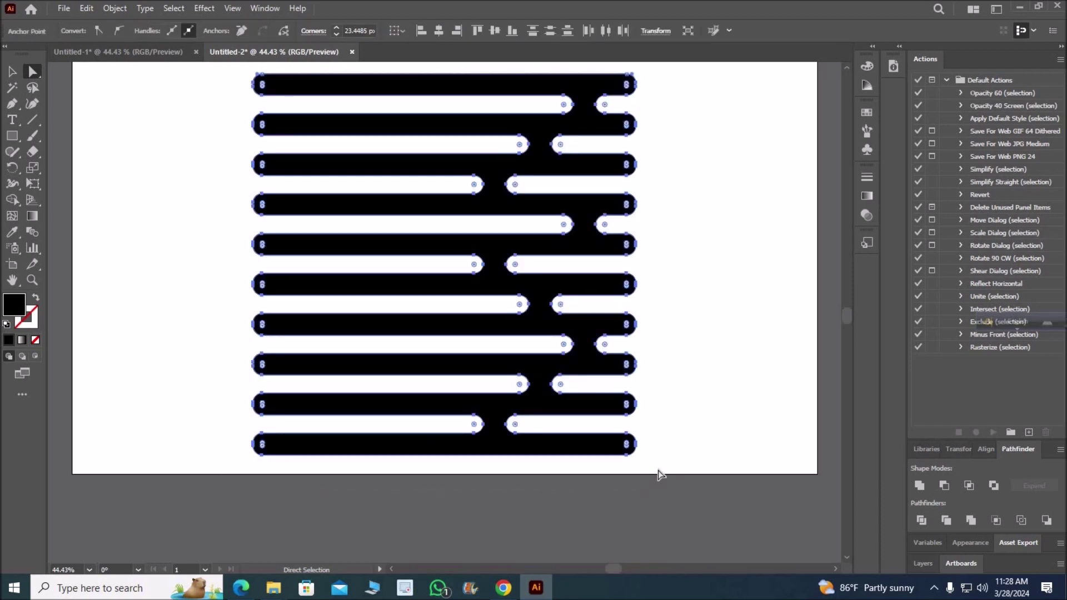
click(645, 463)
click(13, 71)
click(262, 88)
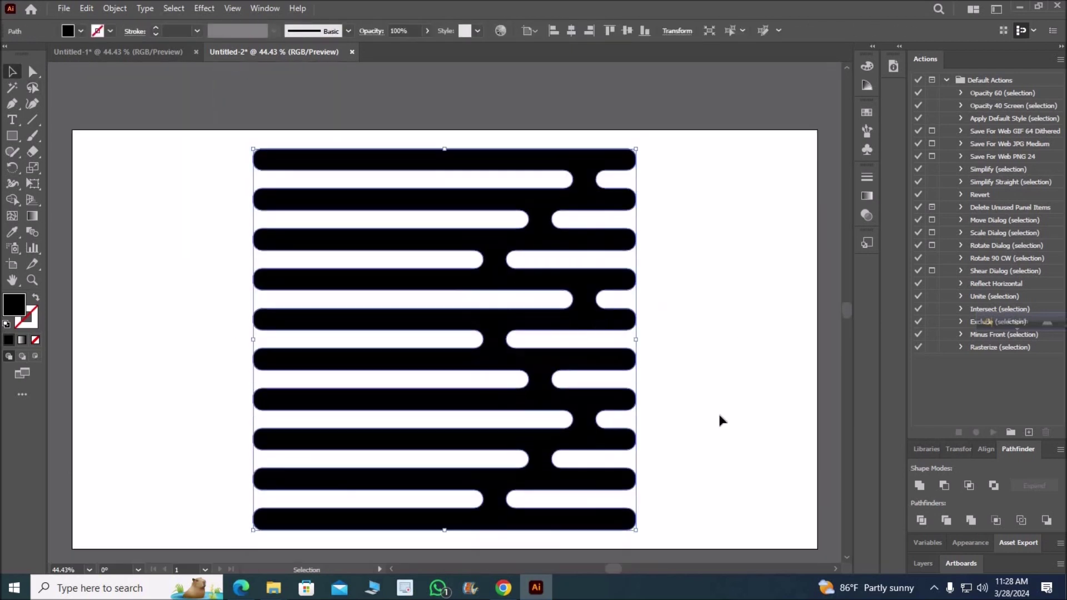
- Scale the bar artwork down around its centre to 750 px
click(718, 412)
click(523, 327)
drag(635, 450, 590, 404)
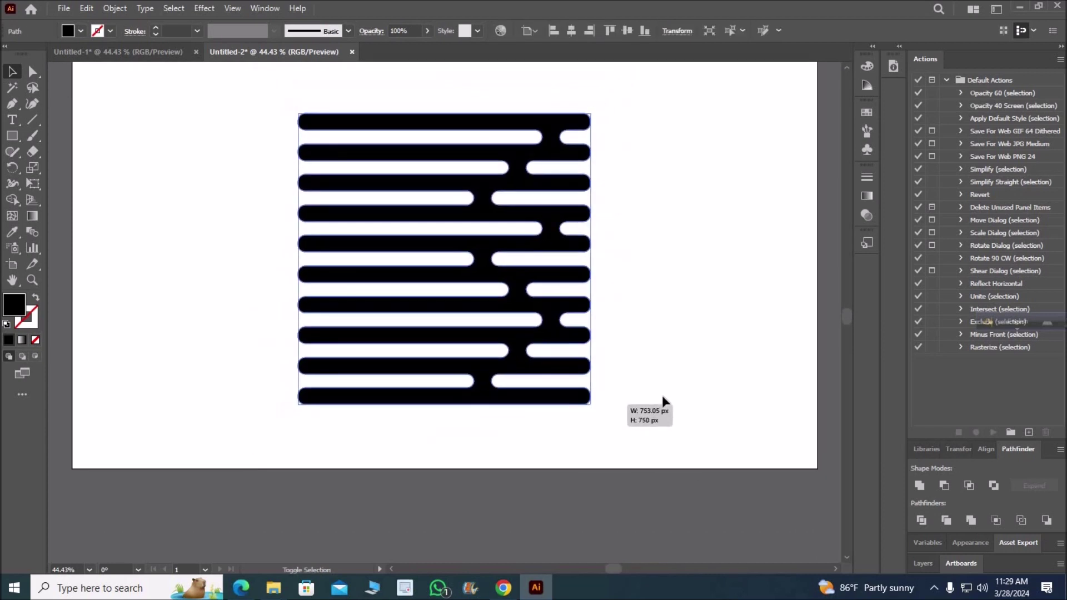
click(846, 155)
- Save the bar artwork as a new symbol and delete its instance from the artboard
key(shift+ctrl+F11)
drag(501, 256, 722, 256)
key(Return)
click(491, 356)
click(560, 352)
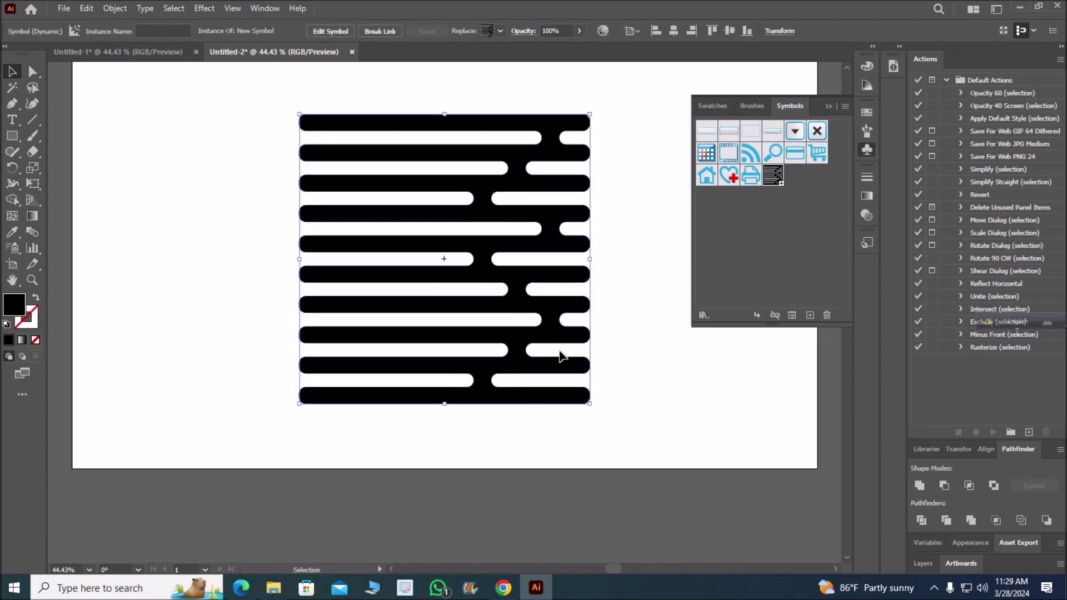
key(Delete)
- Draw a black circle 724 px across with the Ellipse tool
drag(12, 136, 84, 167)
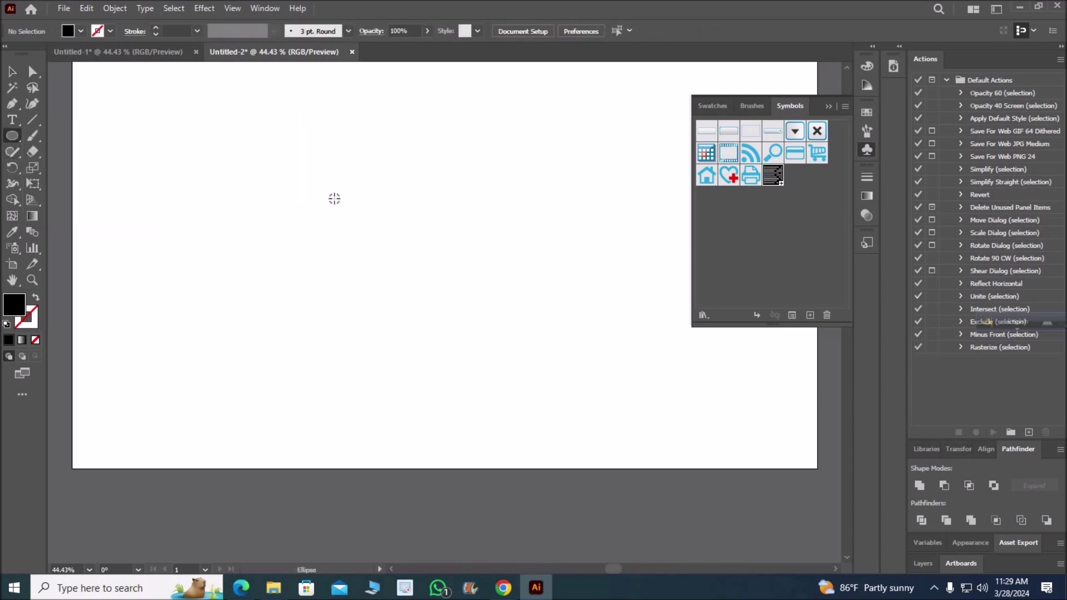
drag(370, 219, 456, 305)
drag(511, 359, 512, 360)
key(v)
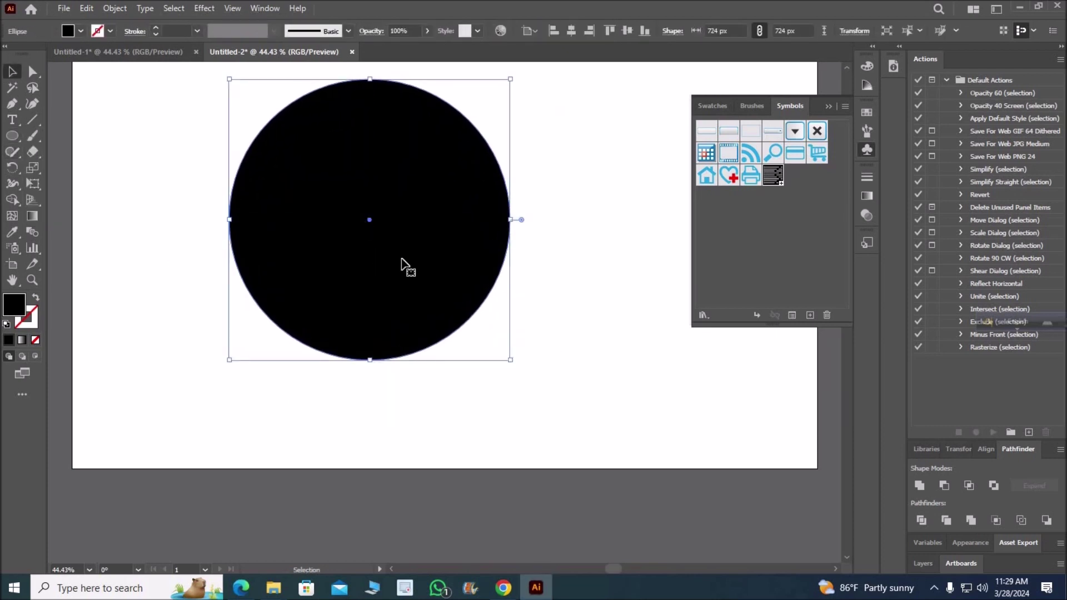
drag(405, 264, 447, 321)
- Delete the circle's left anchor point to leave only its right half
key(a)
click(383, 402)
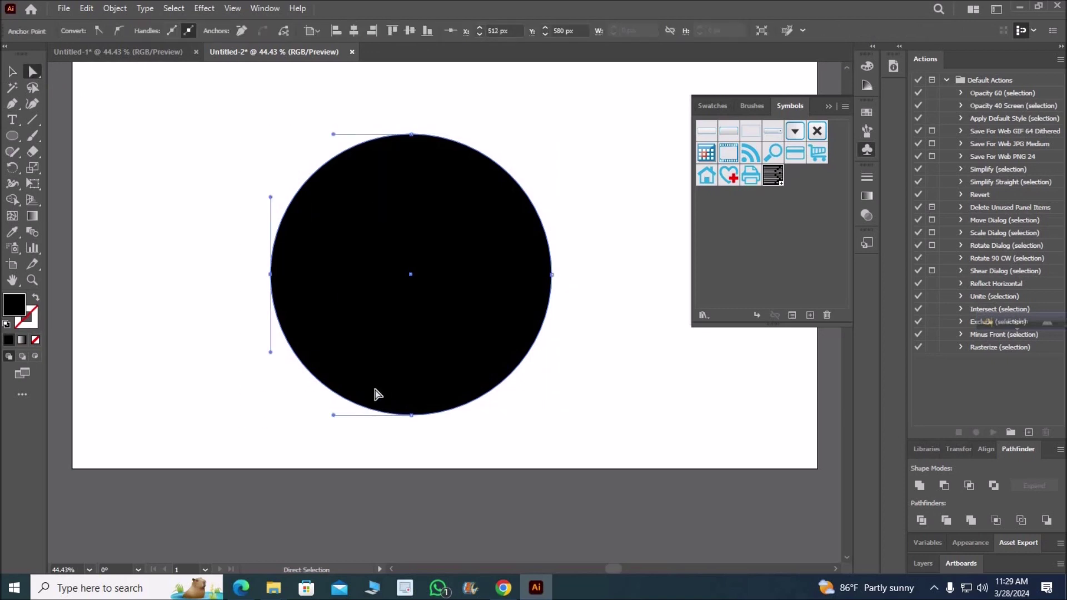
key(Delete)
click(12, 71)
click(385, 192)
- Revolve the half-circle 360° into a sphere with 3D (Classic) Revolve
key(ctrl+a)
click(205, 8)
mouse_move(240, 85)
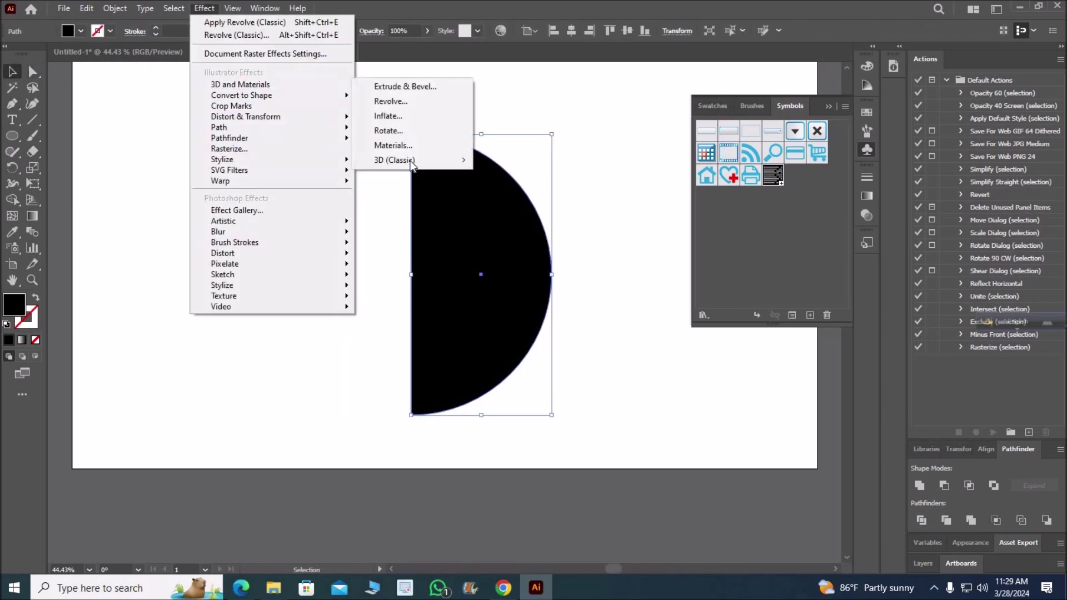
click(508, 173)
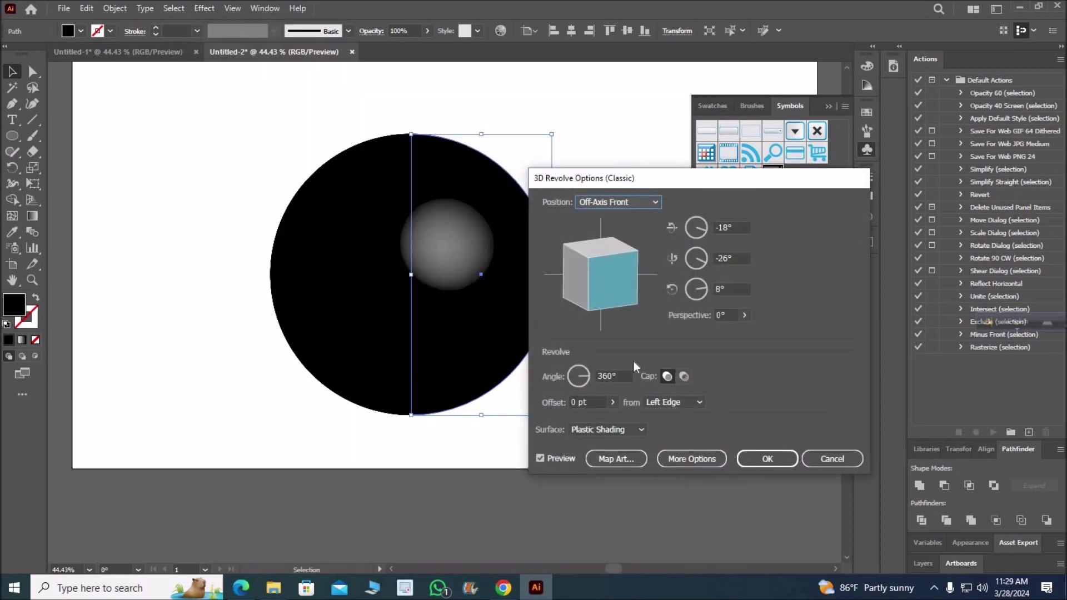
click(611, 459)
- Hide the sphere's shaded surface and map the new bar symbol onto it
click(815, 412)
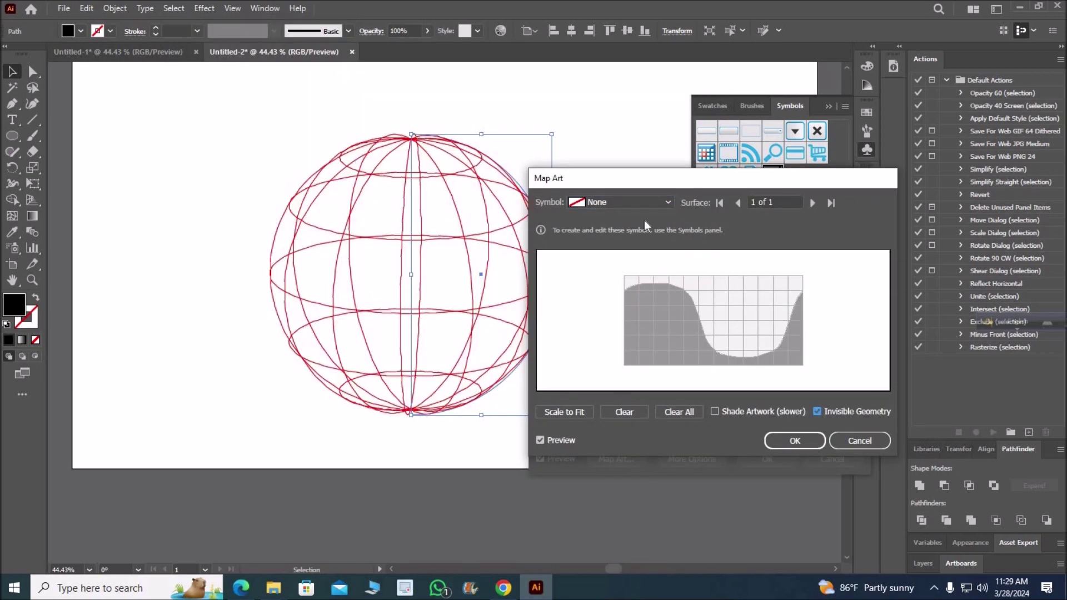
click(668, 202)
click(616, 453)
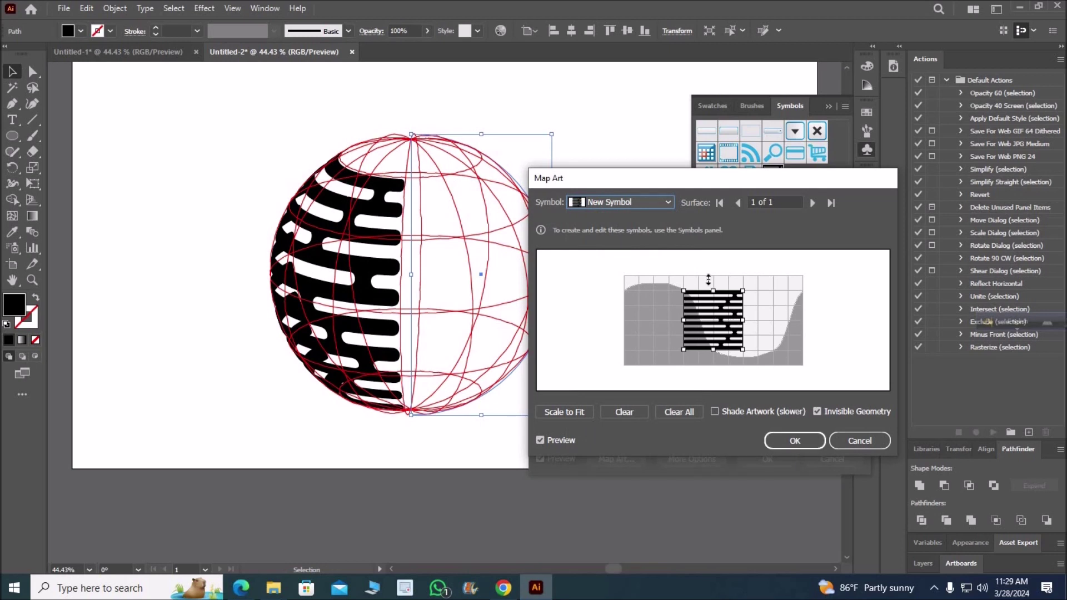
- Stretch the mapped symbol down, left and right, then confirm Map Art and 3D Revolve
drag(708, 279, 713, 274)
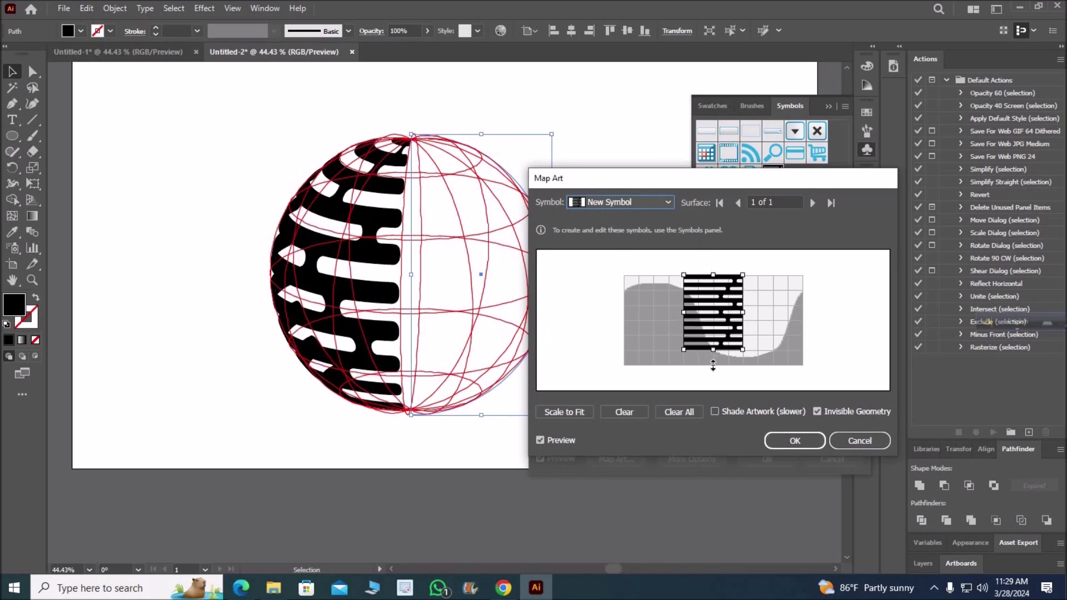
drag(713, 365, 714, 366)
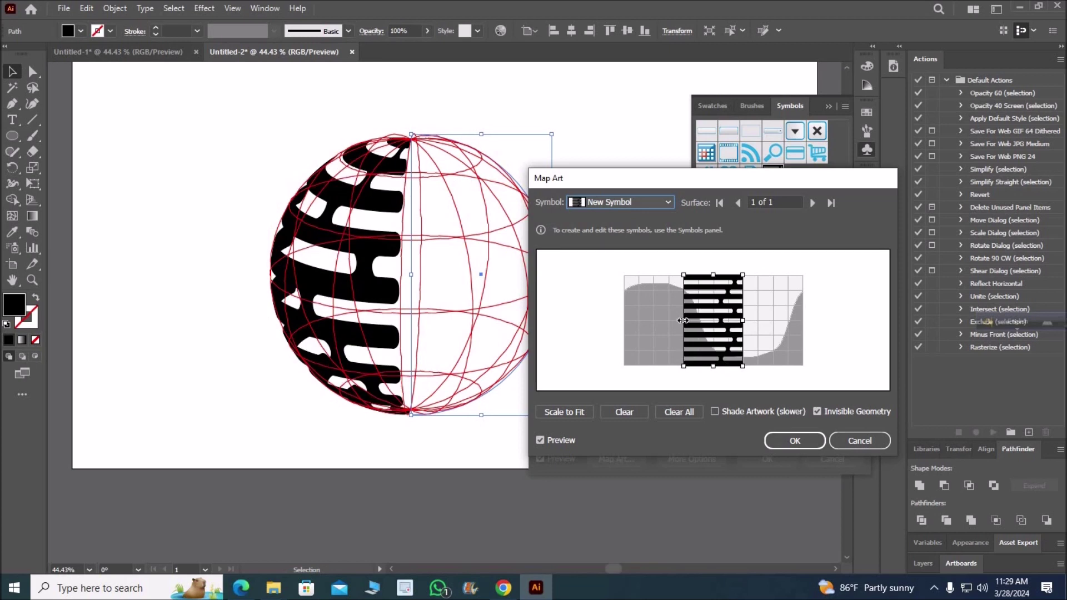
drag(676, 320, 672, 321)
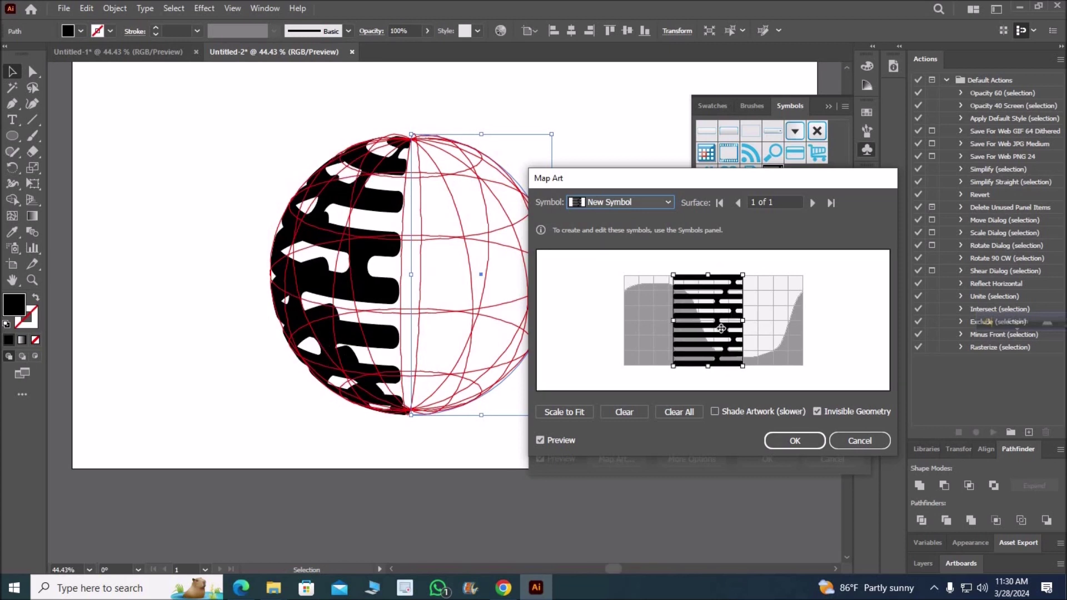
drag(744, 321, 744, 321)
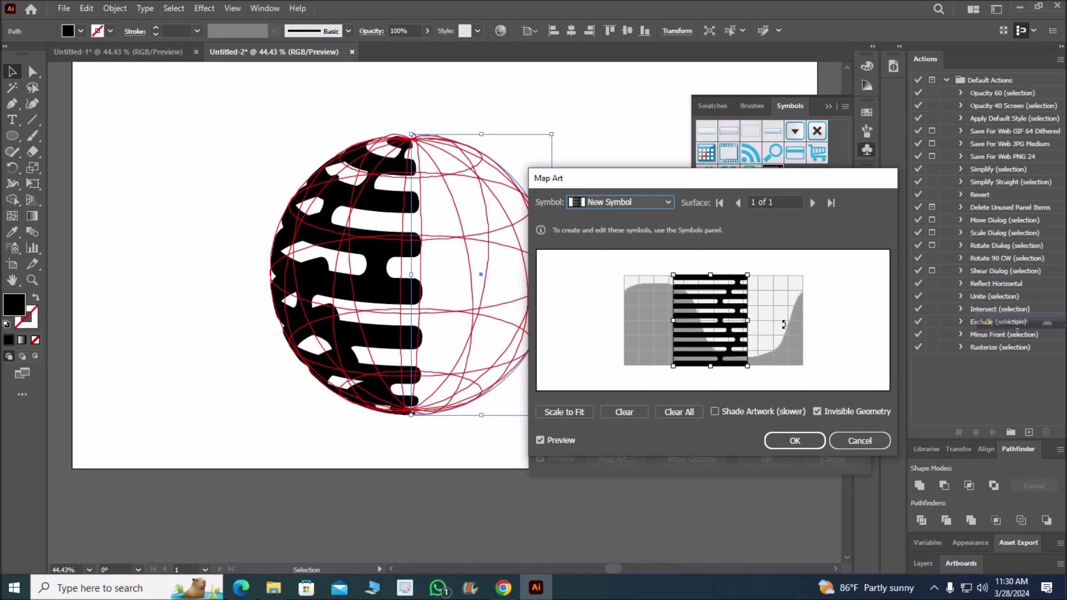
click(805, 444)
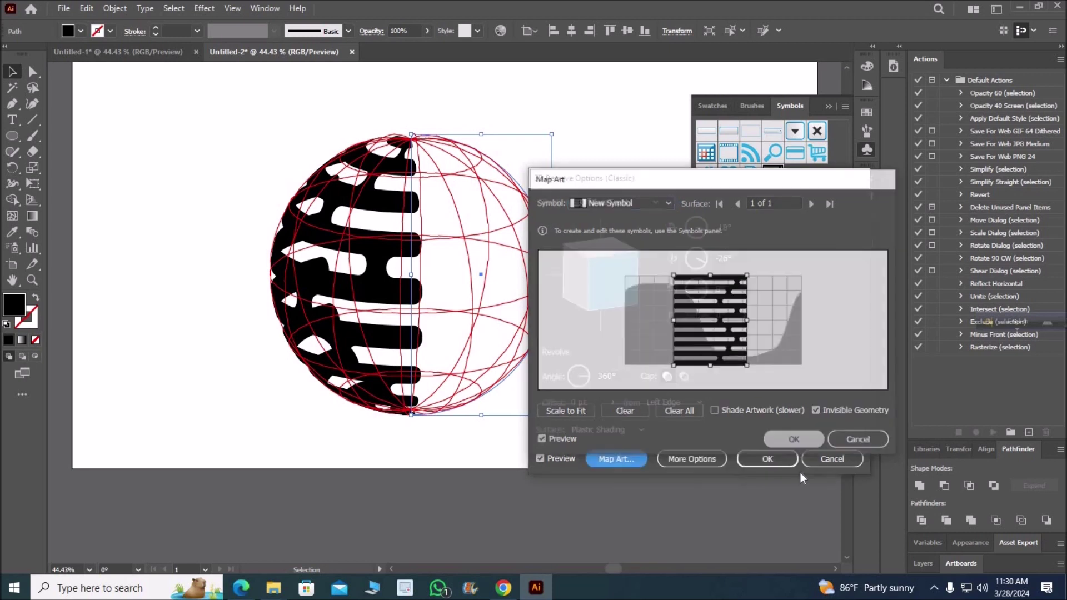
click(762, 464)
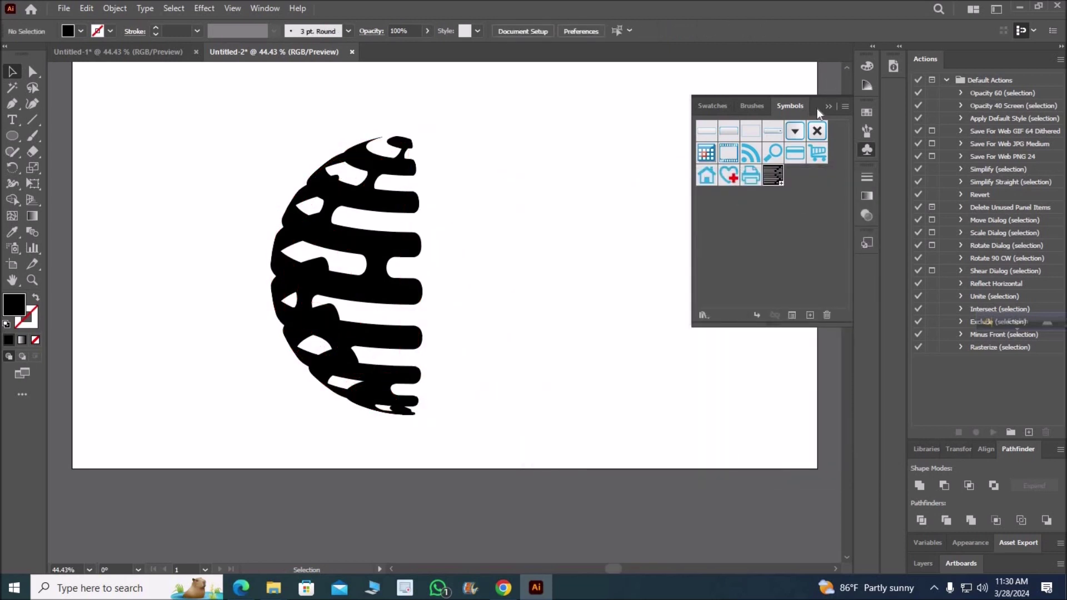
- Expand the 3D sphere's appearance with Object > Expand Appearance
click(675, 281)
click(424, 289)
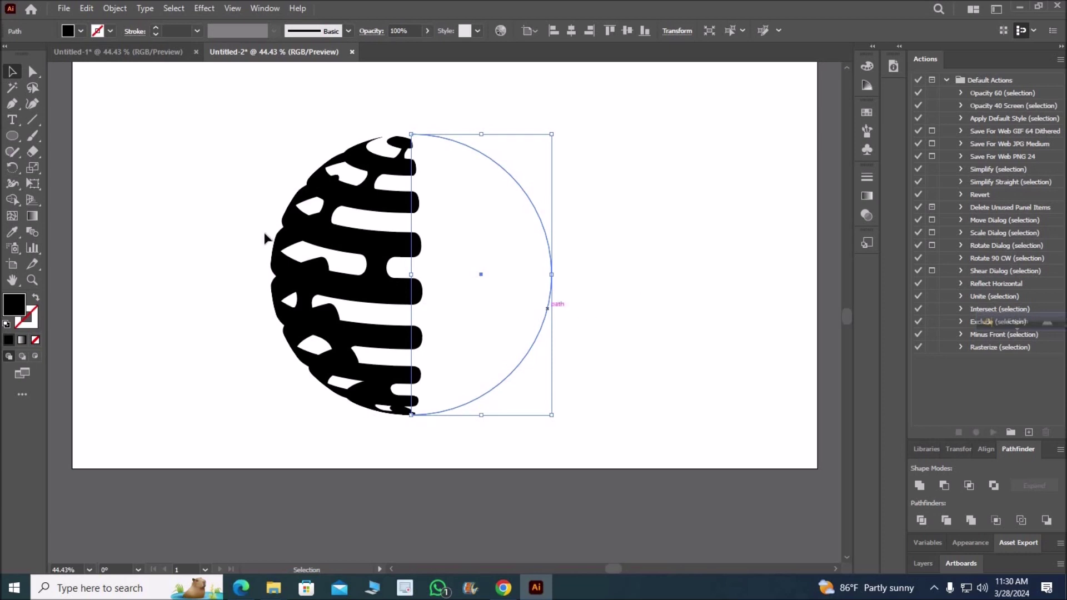
click(115, 8)
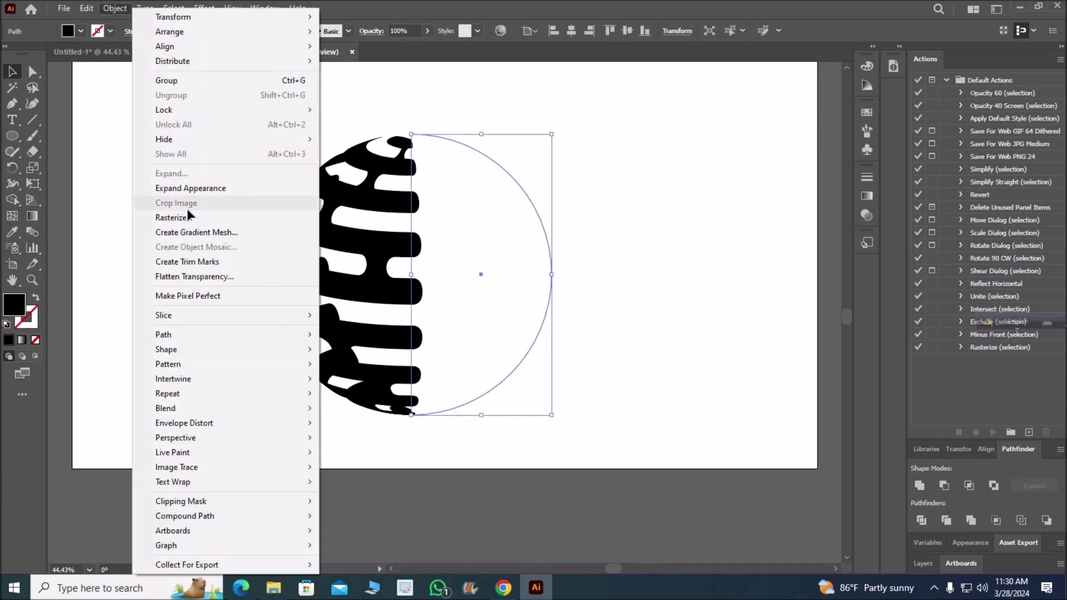
click(190, 188)
click(556, 356)
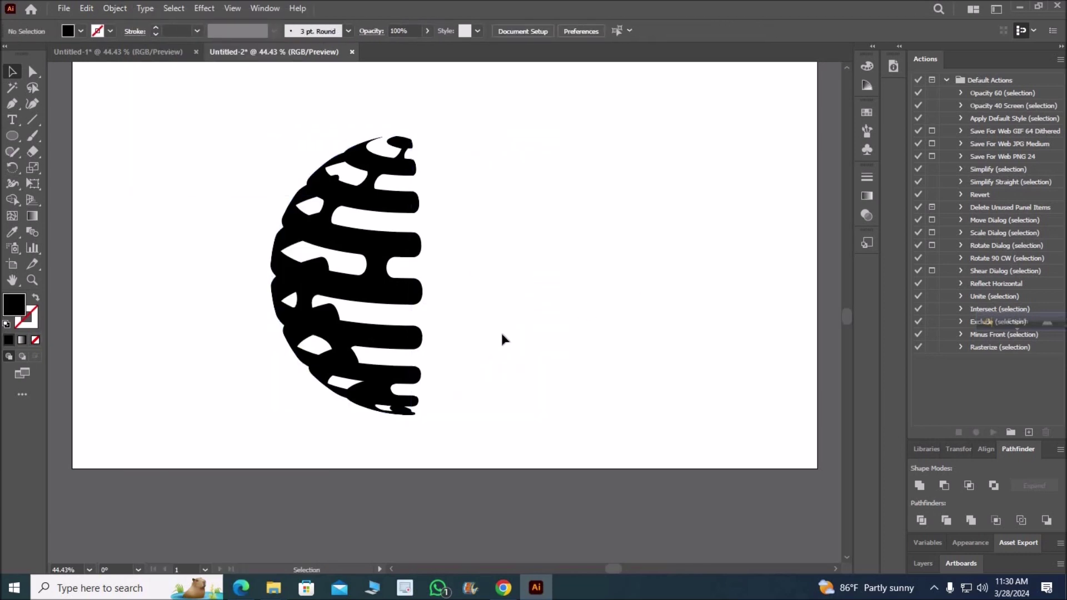
- Ungroup the expanded sphere artwork
click(588, 362)
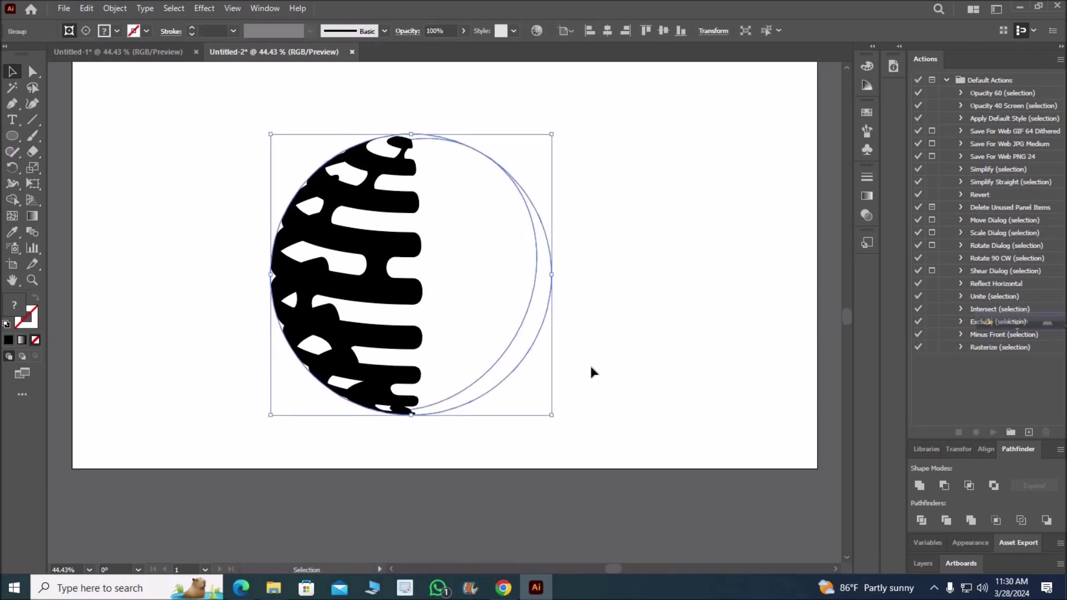
click(497, 366)
click(493, 364)
right_click(493, 364)
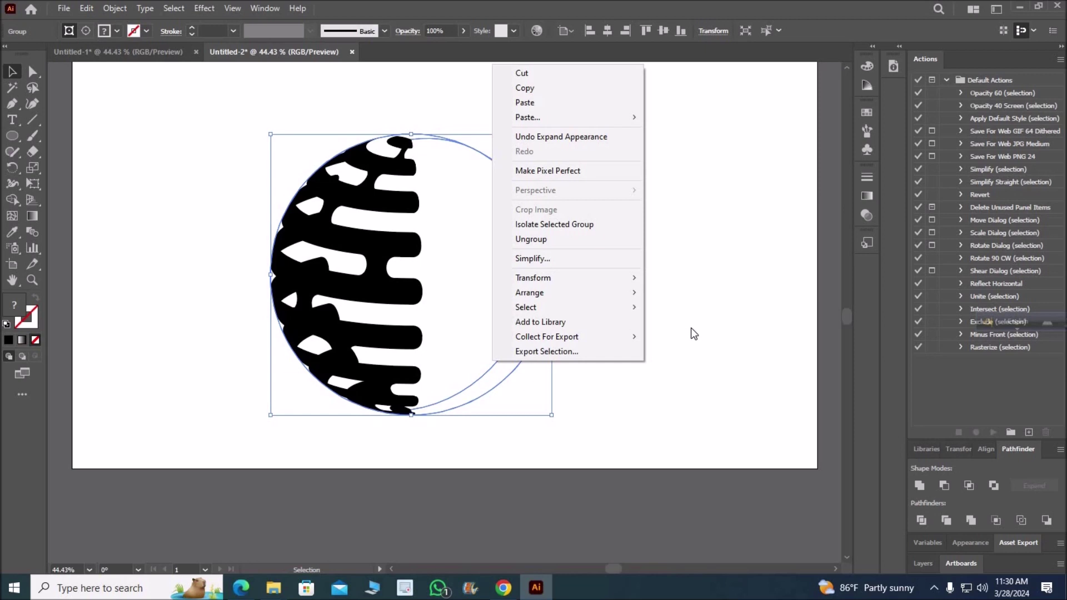
click(482, 359)
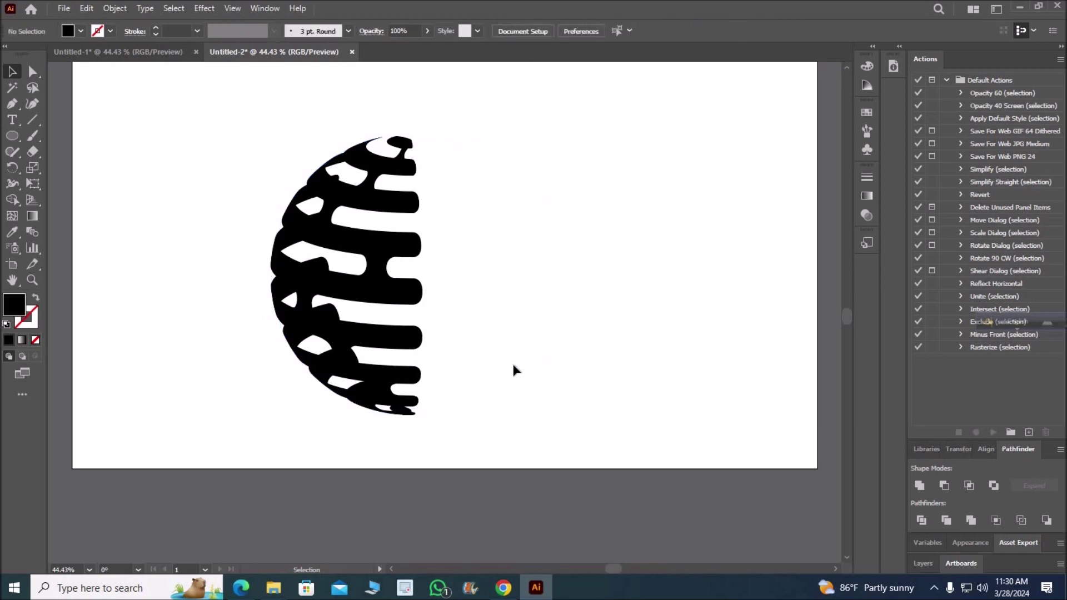
click(520, 362)
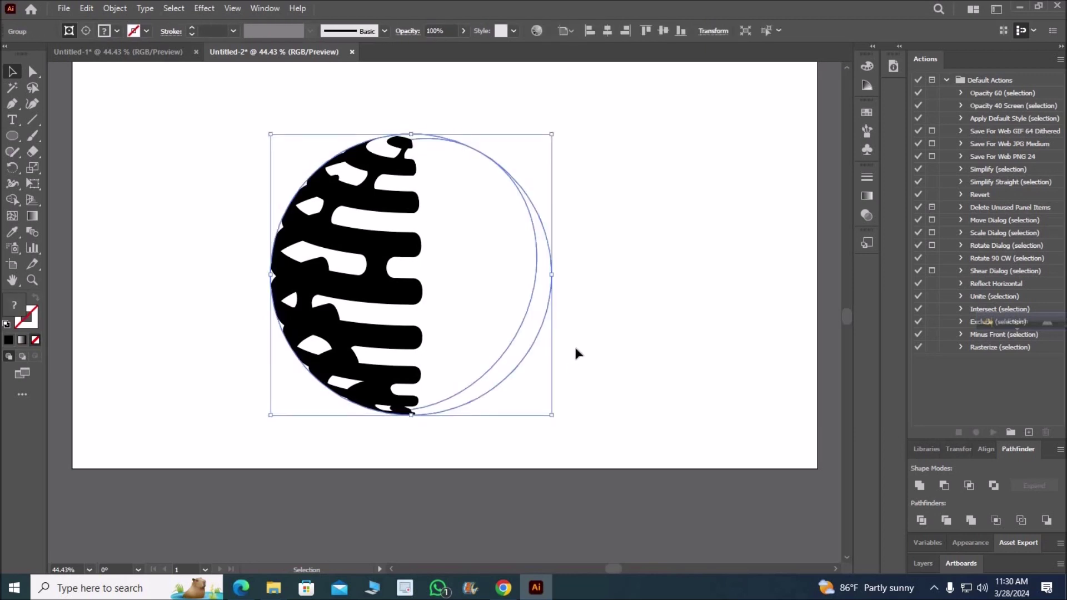
click(559, 351)
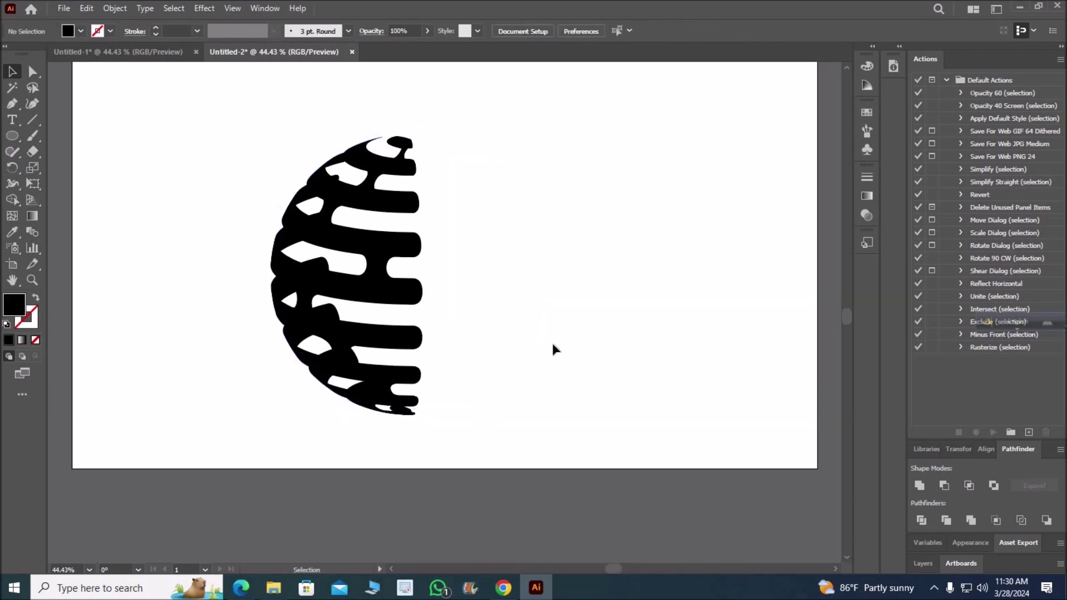
click(553, 337)
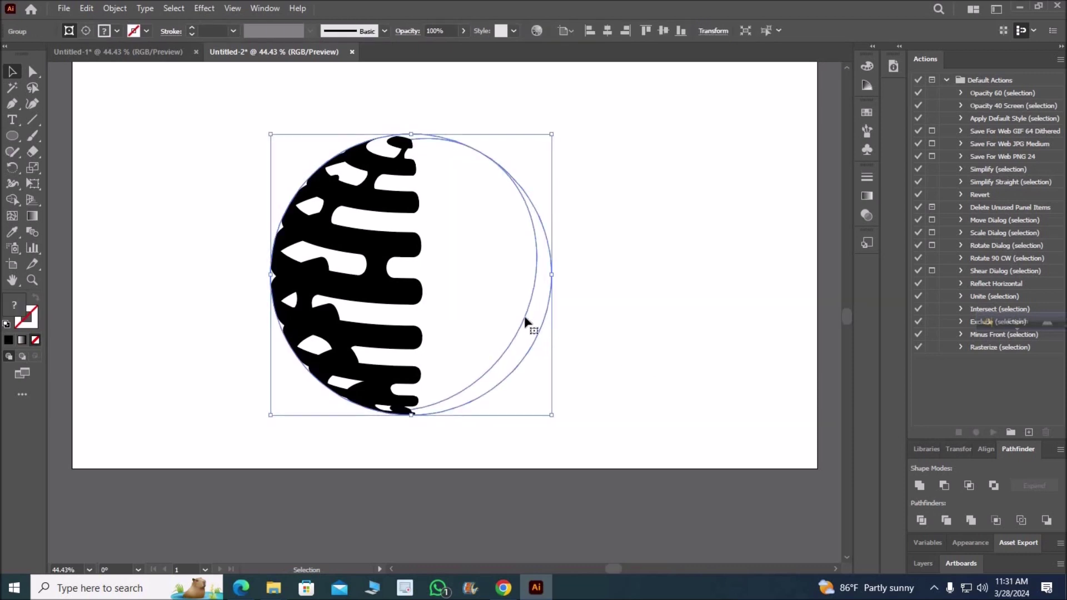
right_click(529, 317)
click(561, 191)
click(546, 335)
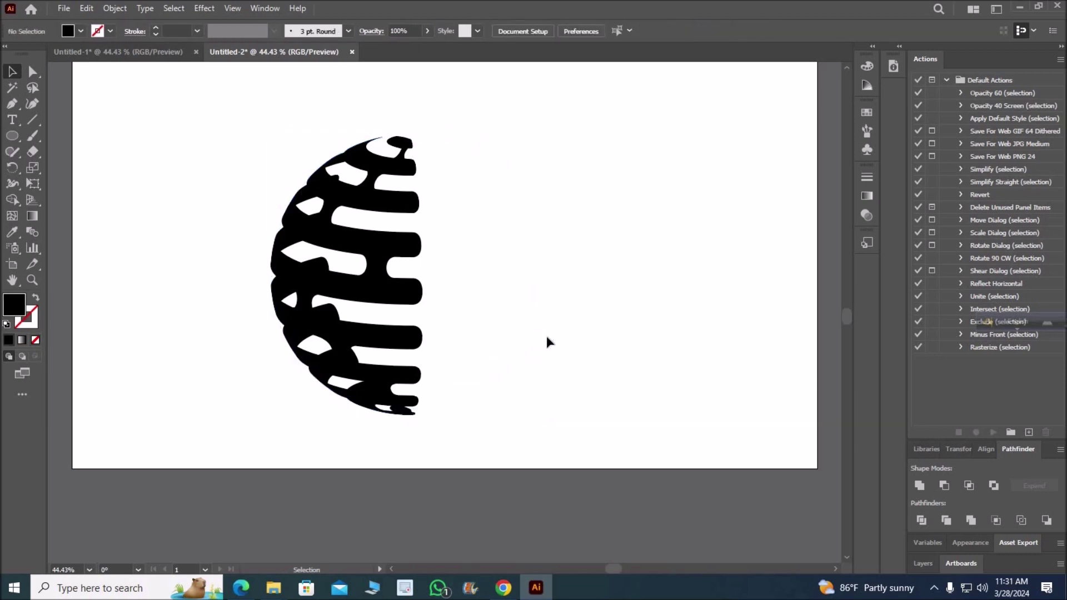
- Ungroup the sphere artwork once more
right_click(542, 338)
click(578, 207)
click(528, 308)
click(527, 316)
right_click(526, 314)
click(536, 329)
- Release the clipping masks on the sphere's clip groups
click(522, 326)
right_click(522, 327)
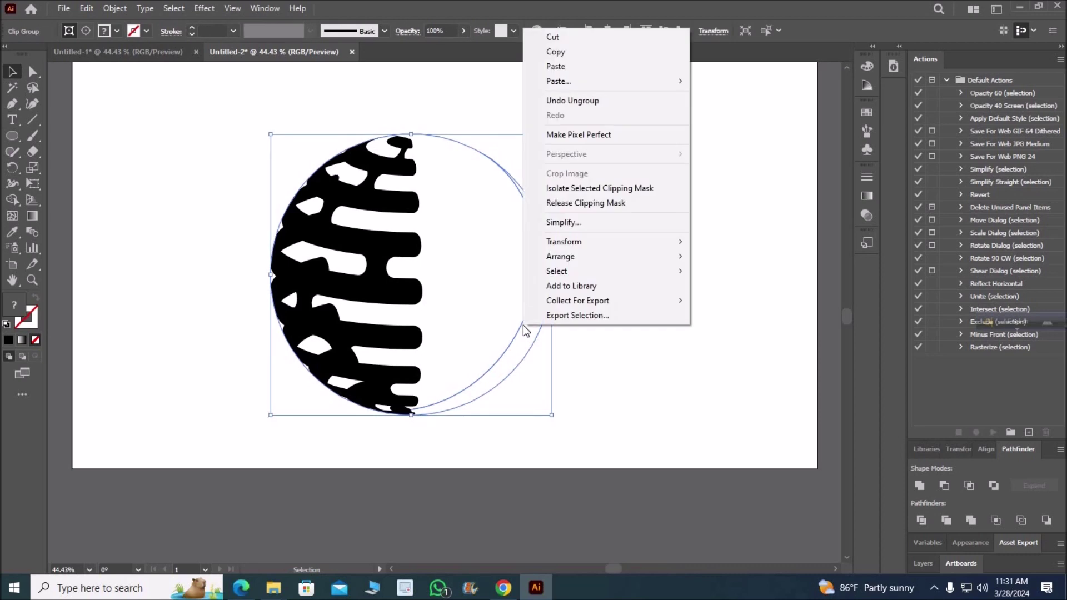
click(582, 204)
click(532, 297)
right_click(533, 299)
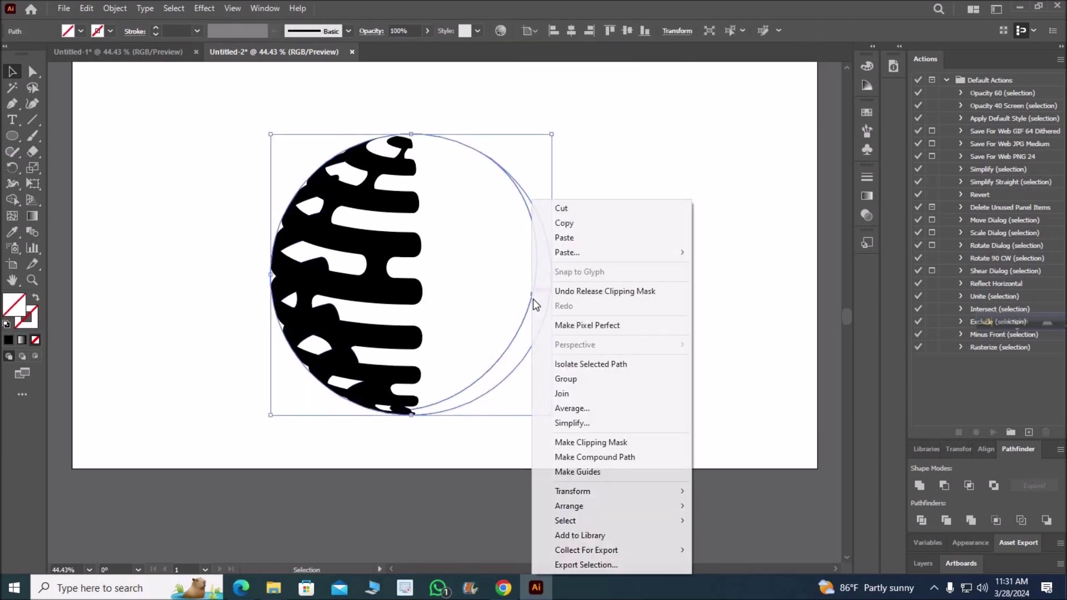
click(652, 191)
click(369, 255)
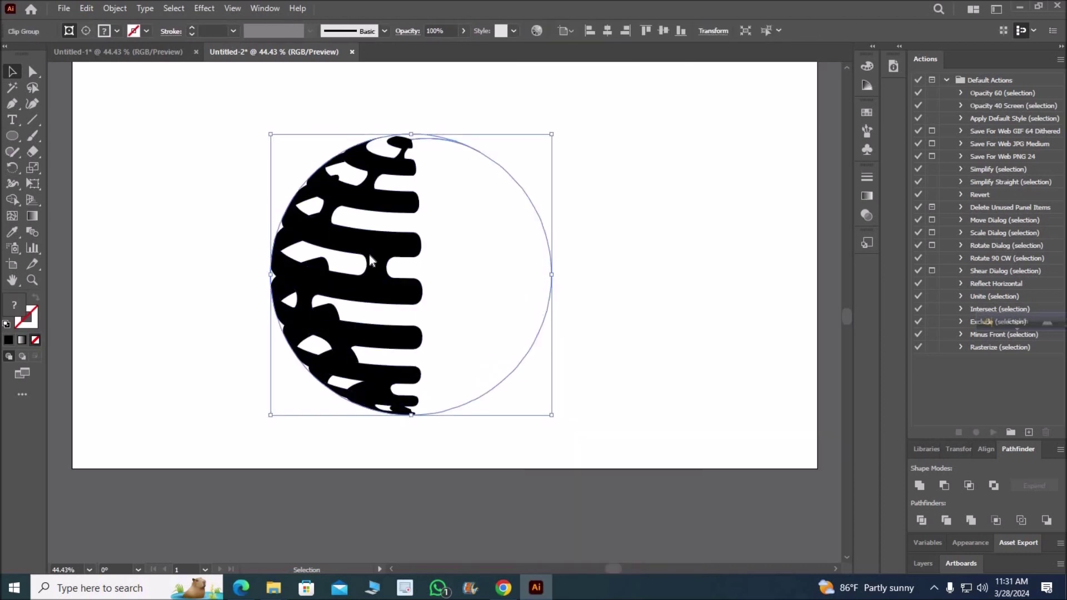
right_click(369, 254)
click(394, 430)
click(556, 298)
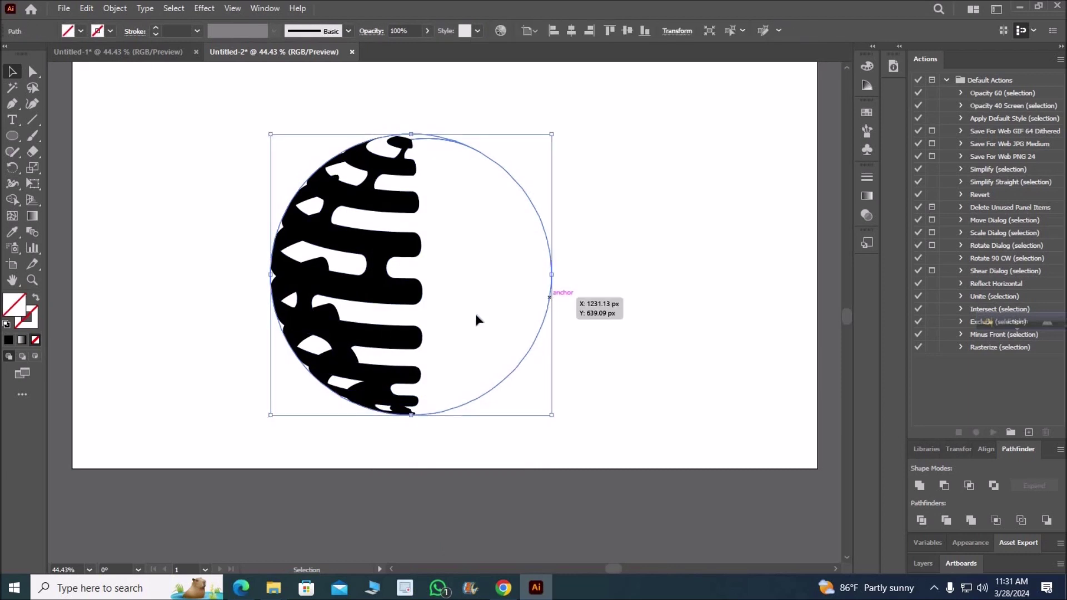
- Delete the leftover circle outline and ungroup the black striped artwork
click(578, 319)
key(Delete)
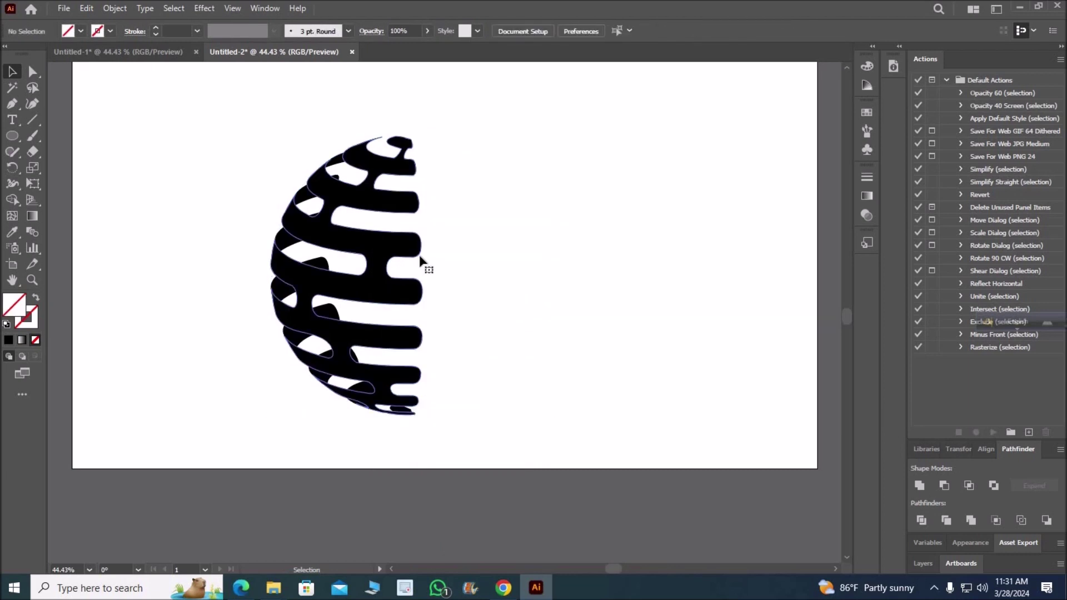
click(345, 263)
key(y)
right_click(335, 238)
click(455, 413)
- Drag the front striped half aside to confirm it separates, then undo the move
click(382, 213)
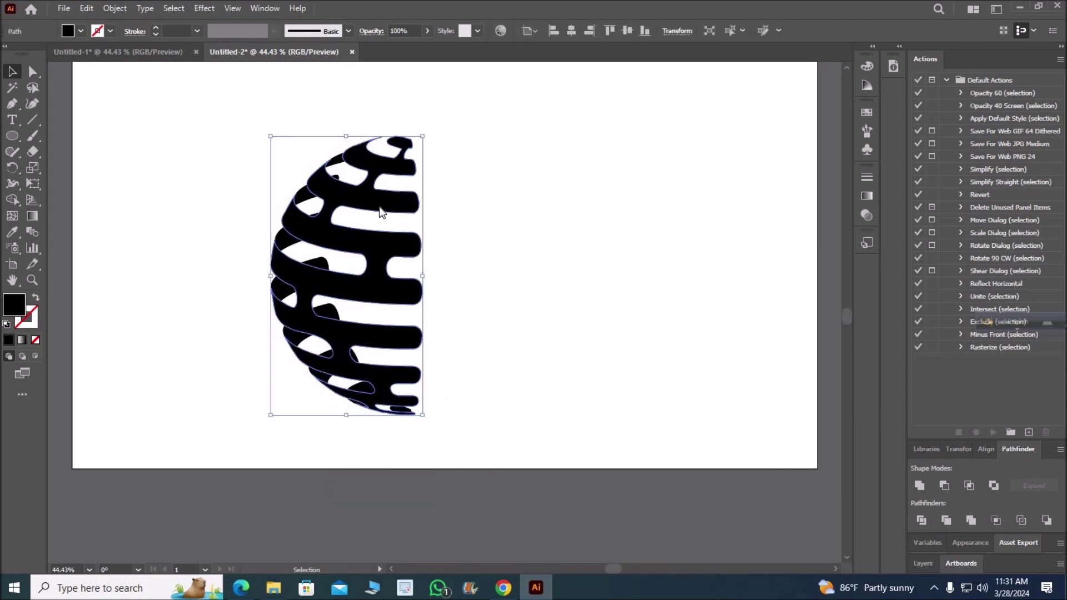
right_click(381, 212)
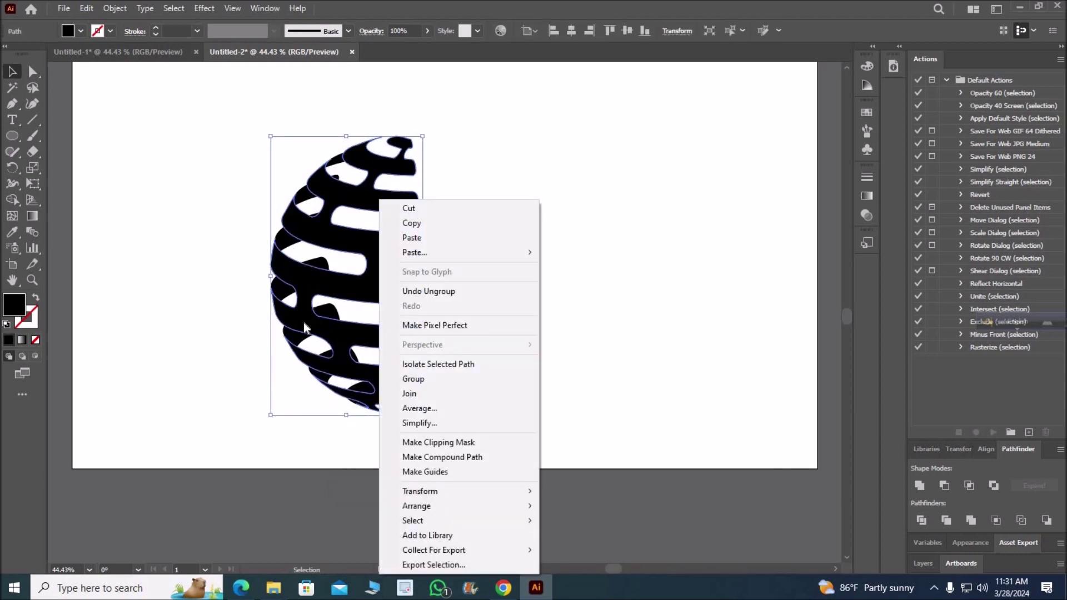
click(568, 314)
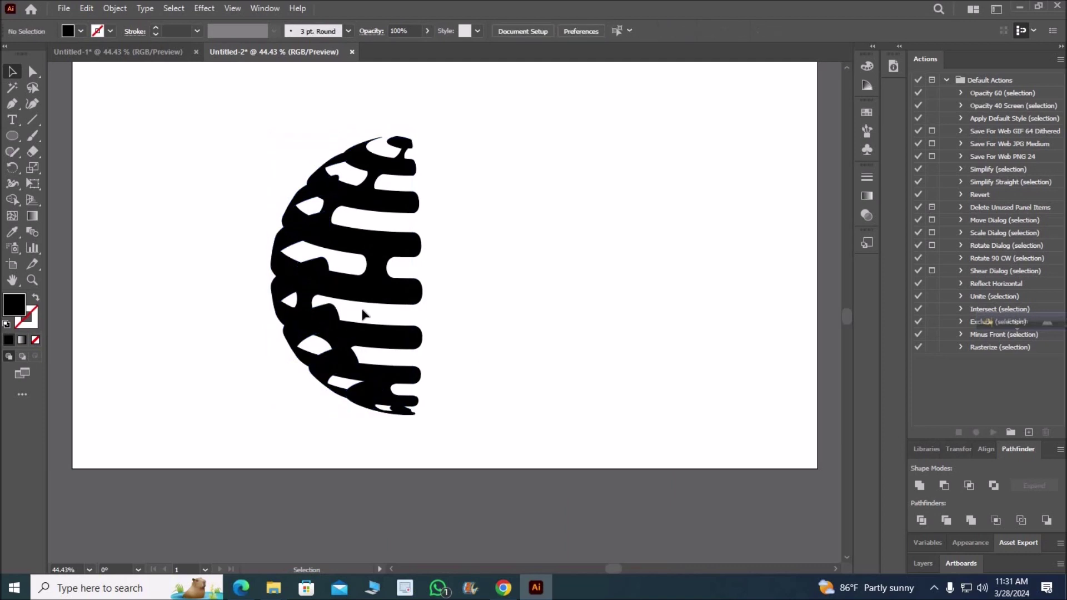
click(395, 316)
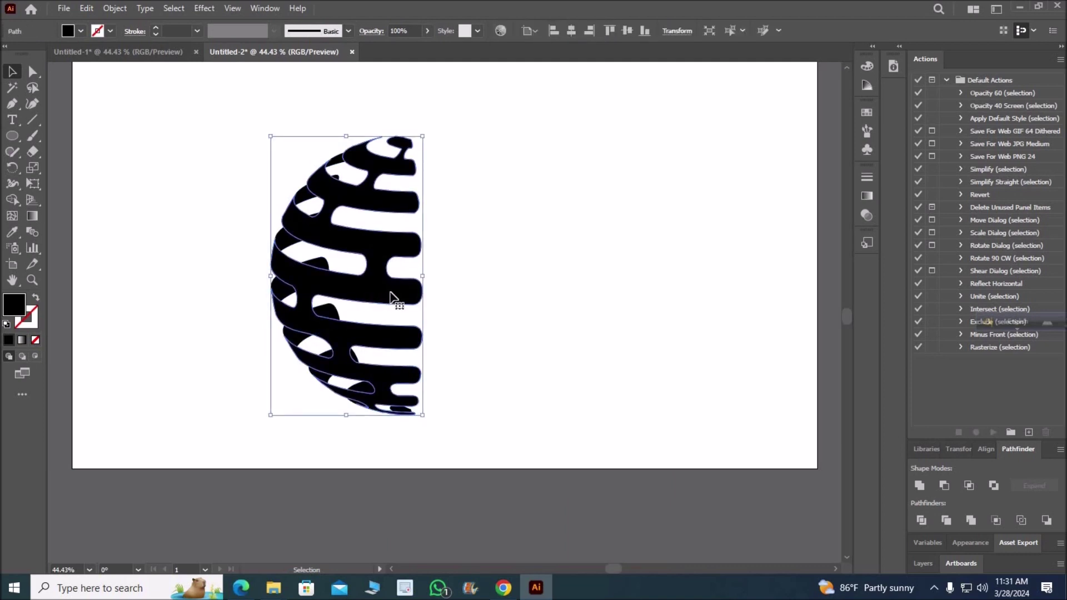
drag(395, 315, 481, 316)
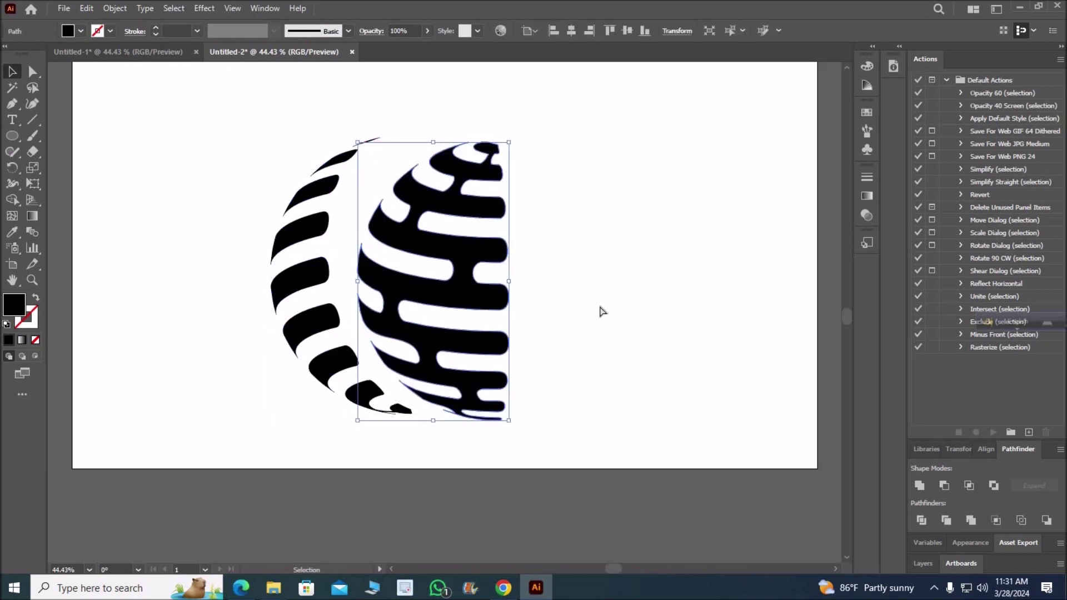
key(ctrl+z)
key(ctrl+a)
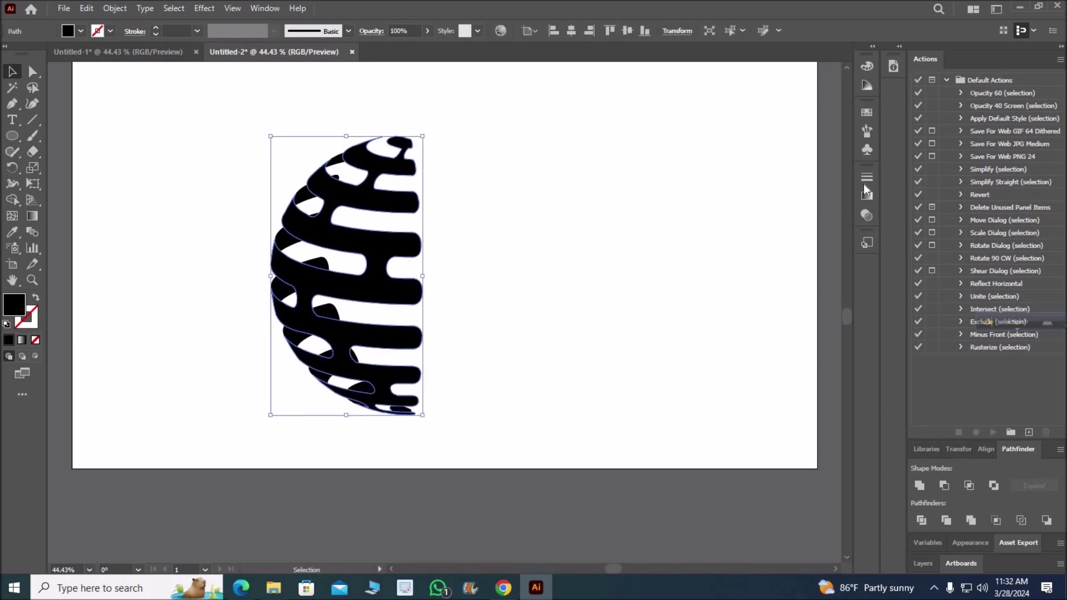
- Give the front striped half a gradient from cyan to dark blue
click(867, 196)
click(705, 195)
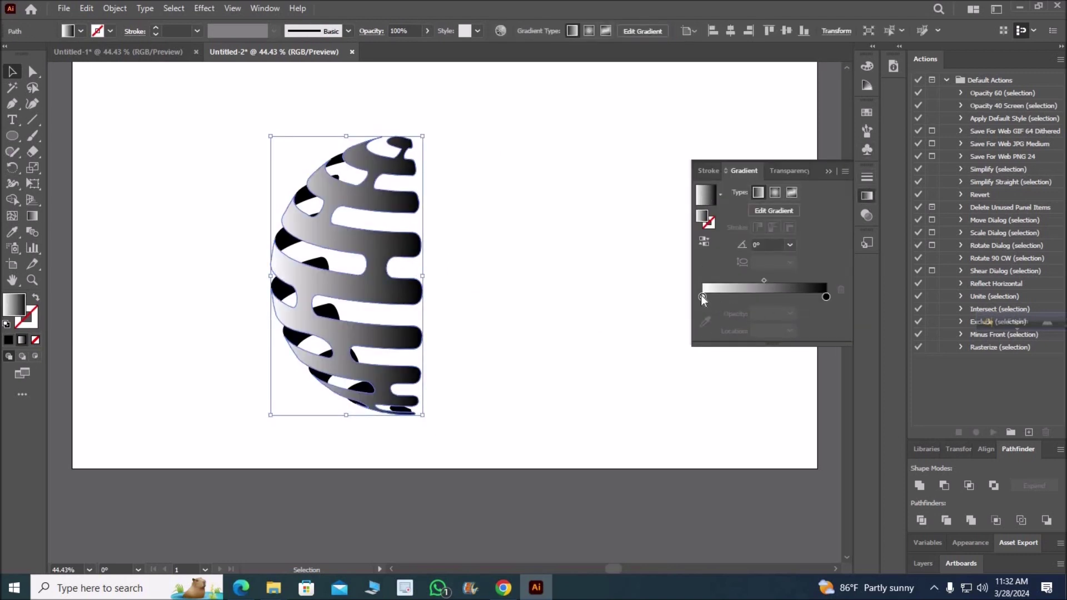
double_click(702, 297)
click(655, 368)
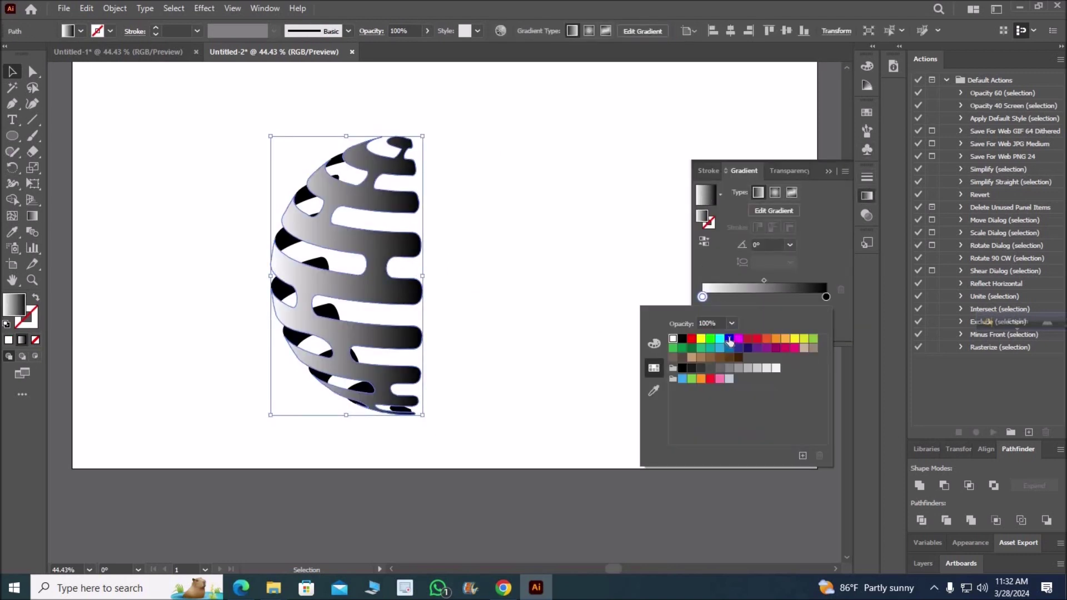
click(720, 338)
click(826, 296)
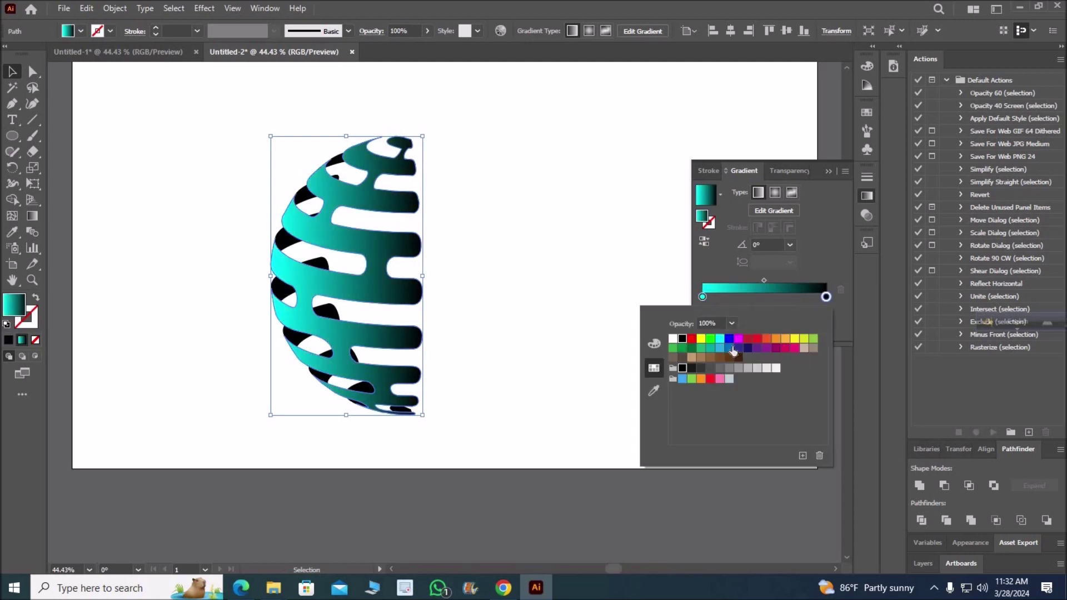
click(739, 348)
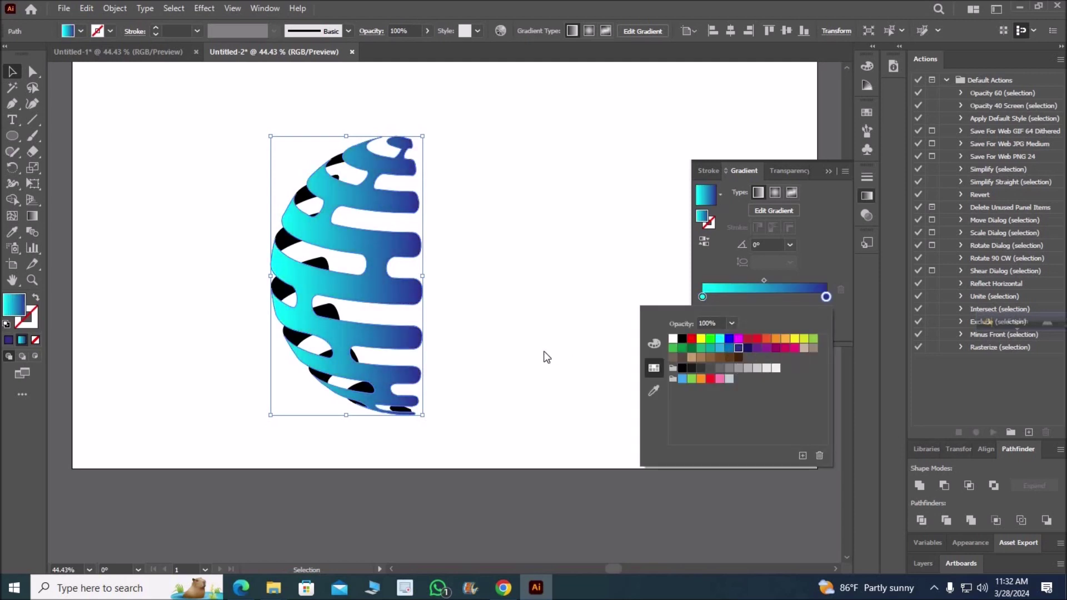
click(522, 327)
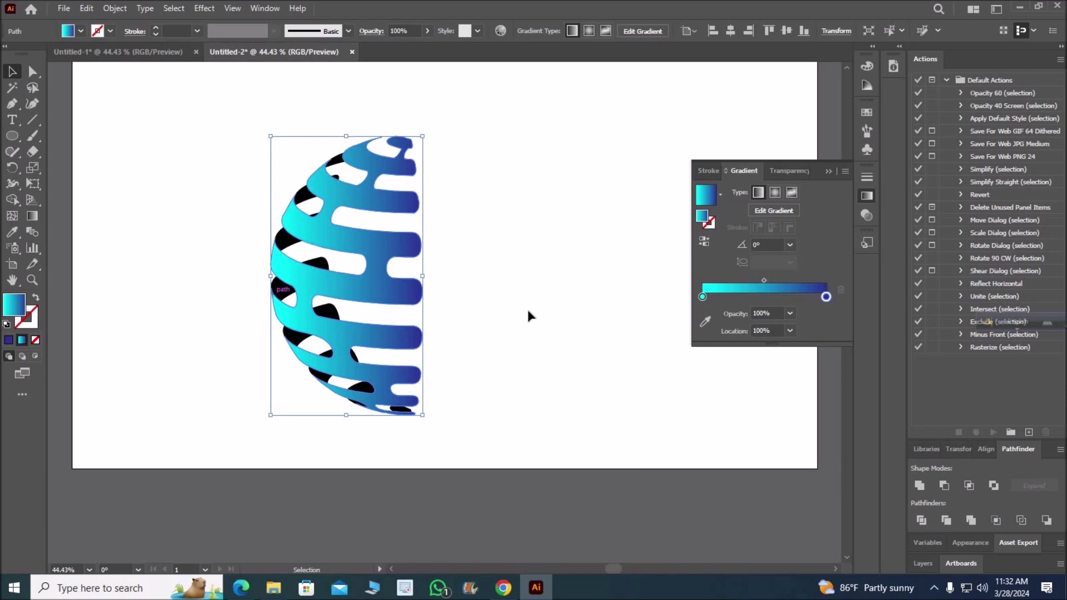
- Select the black inner pieces and fill them with light grey
key(ctrl+alt+bracketleft)
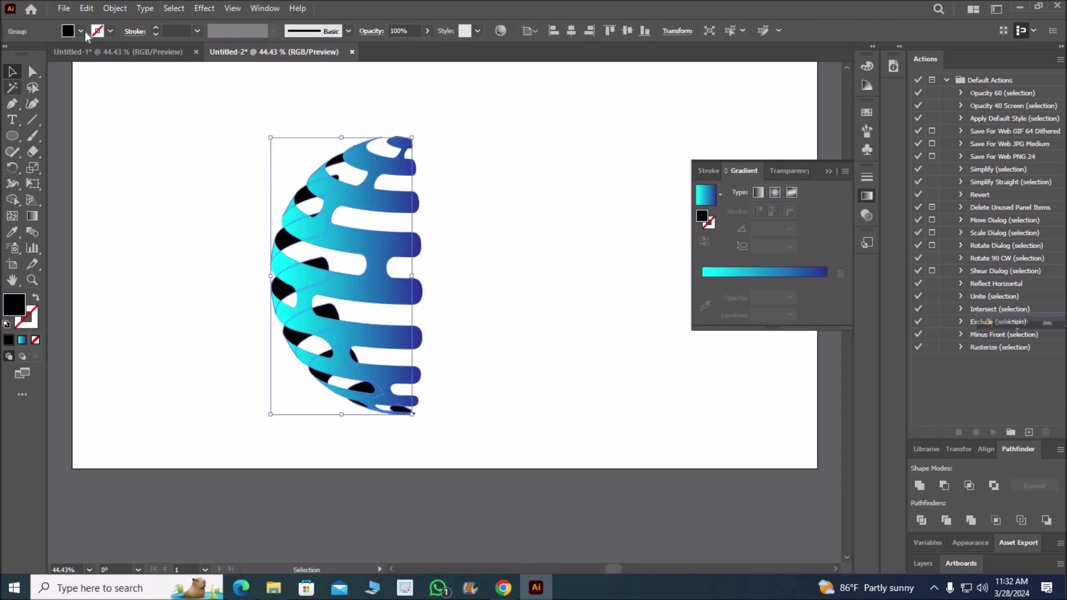
click(82, 32)
click(92, 106)
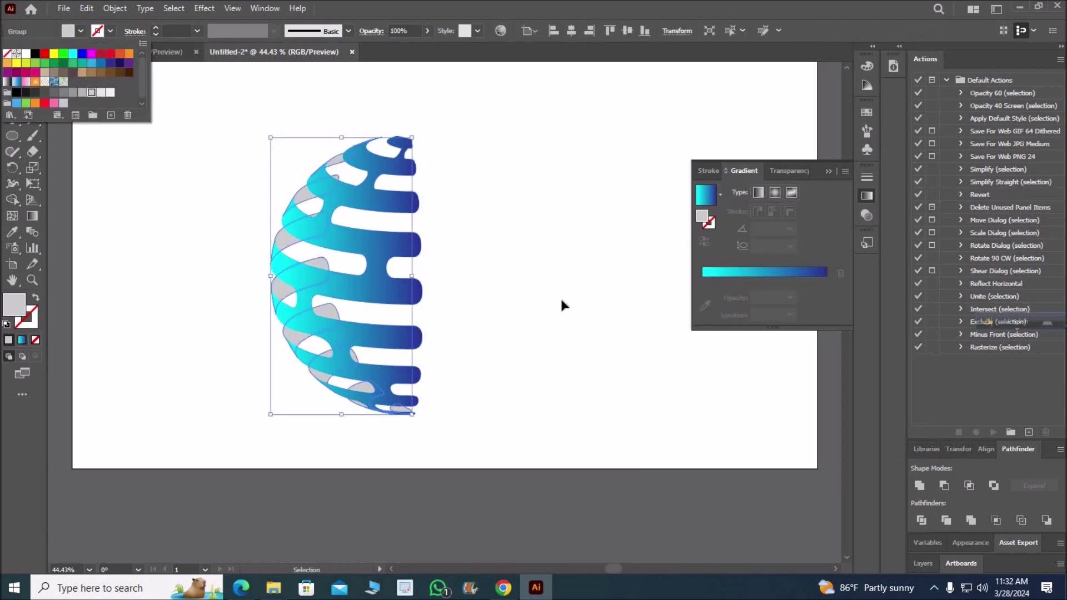
click(567, 299)
click(285, 290)
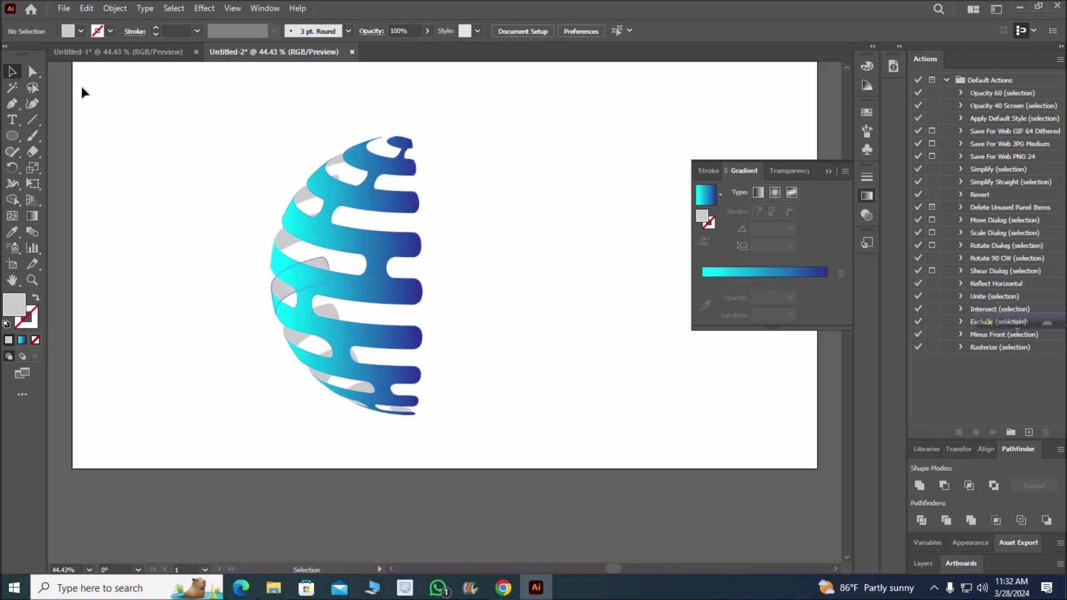
click(81, 31)
- Apply the White, Black gradient preset to the inner pieces, shifting its midpoint right
click(720, 195)
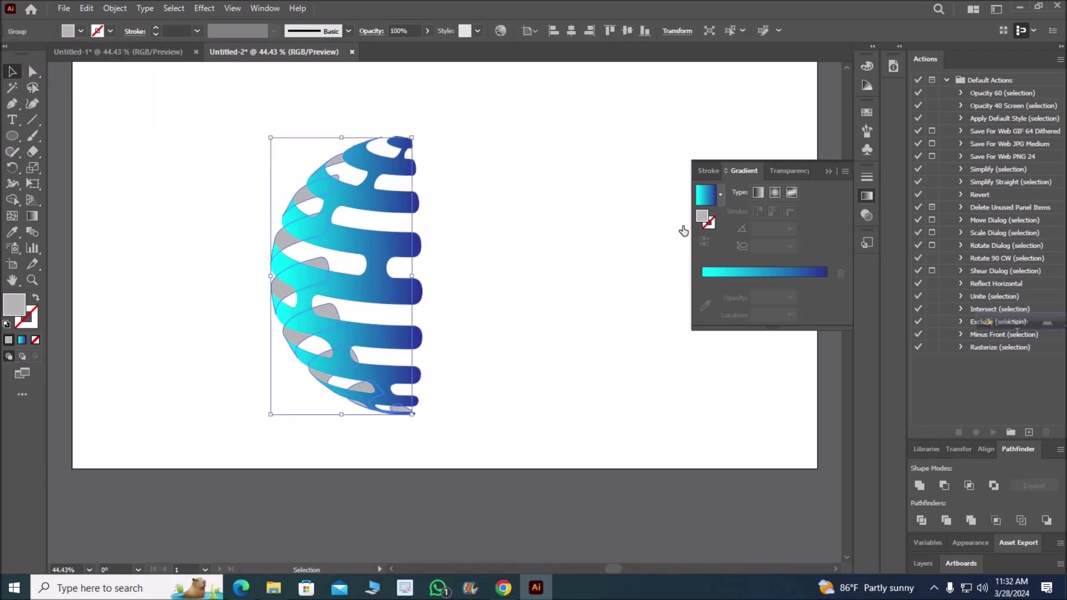
scroll(717, 248, up, 2)
click(634, 221)
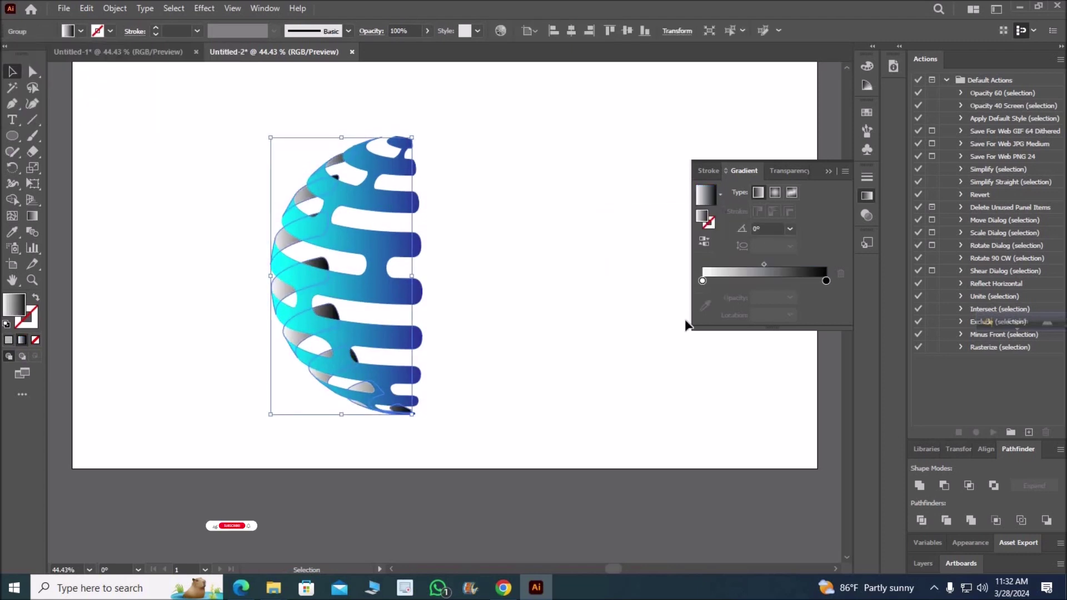
drag(764, 265, 791, 266)
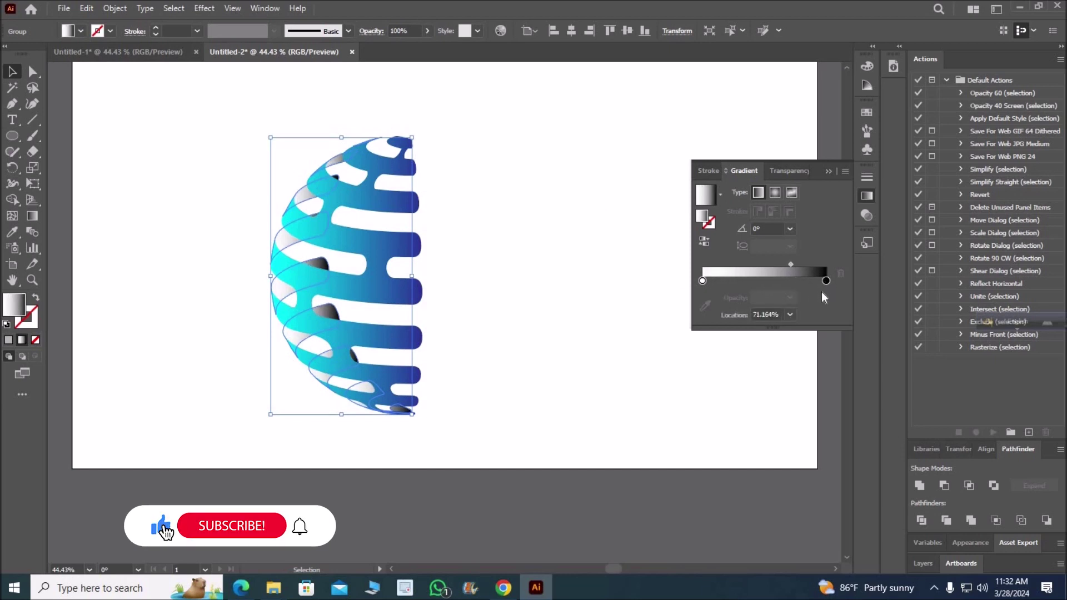
double_click(827, 281)
click(702, 281)
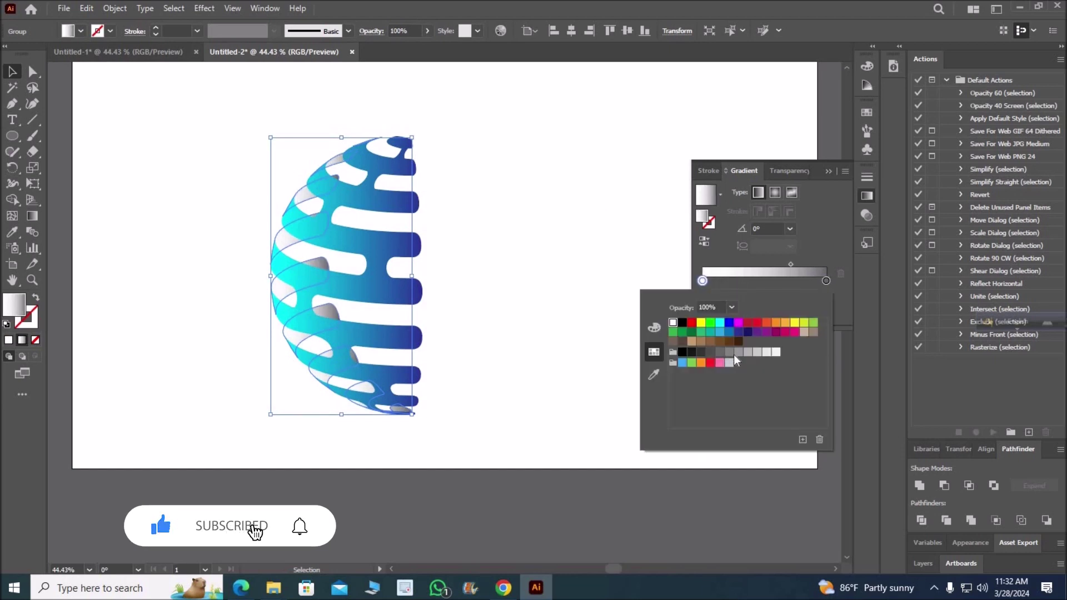
key(ctrl+z)
key(ctrl+z)
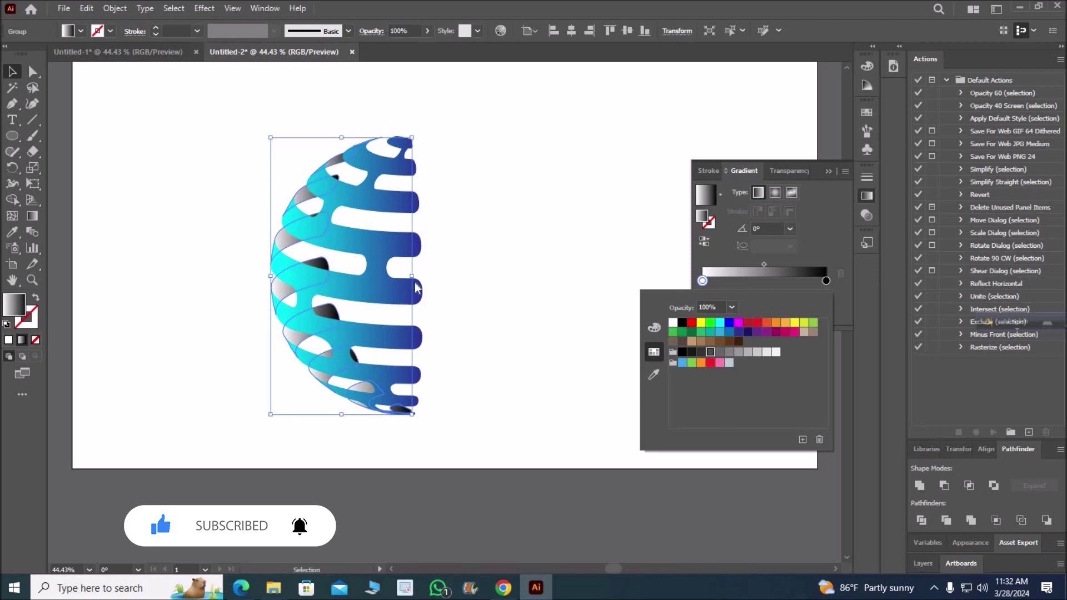
- Angle the inner pieces' gradient to about 8.5° with the Gradient tool
click(32, 217)
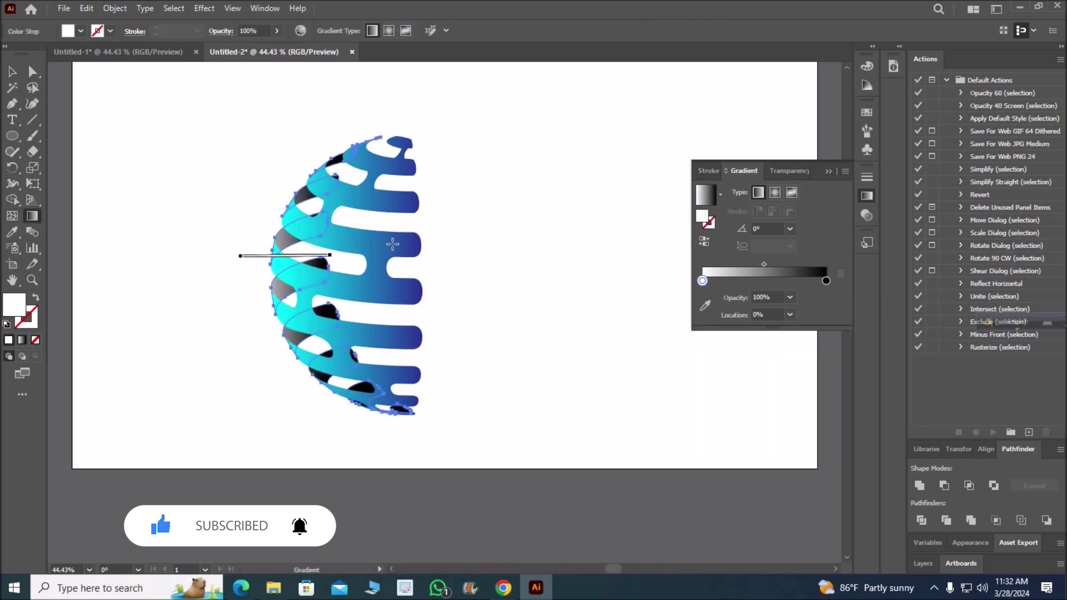
drag(240, 256, 426, 228)
key(v)
click(131, 207)
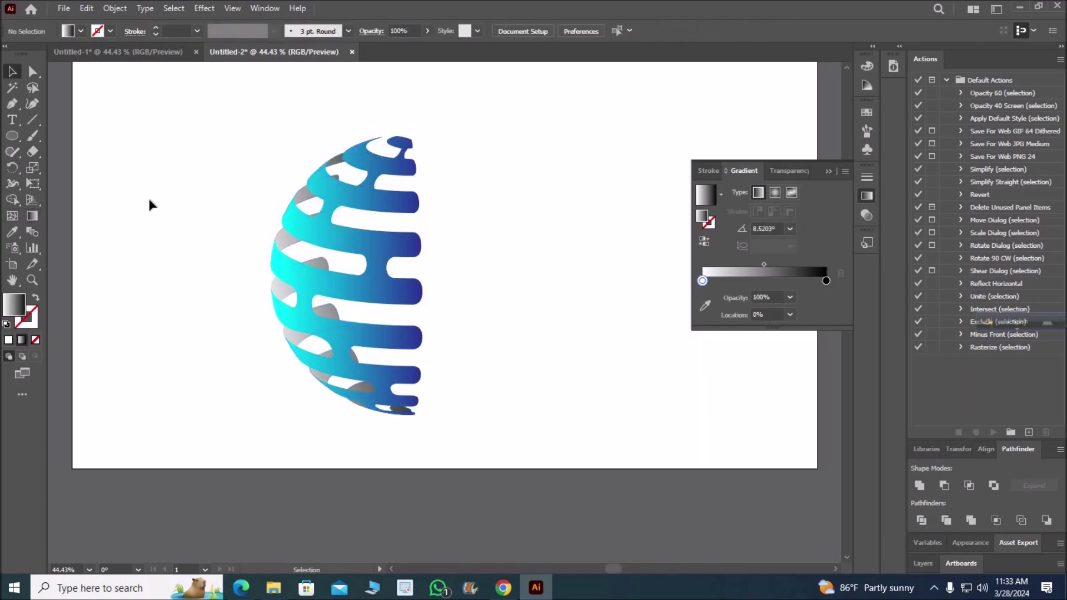
- Close the floating Gradient panel and try grouping the half-globe, then undo it
click(828, 172)
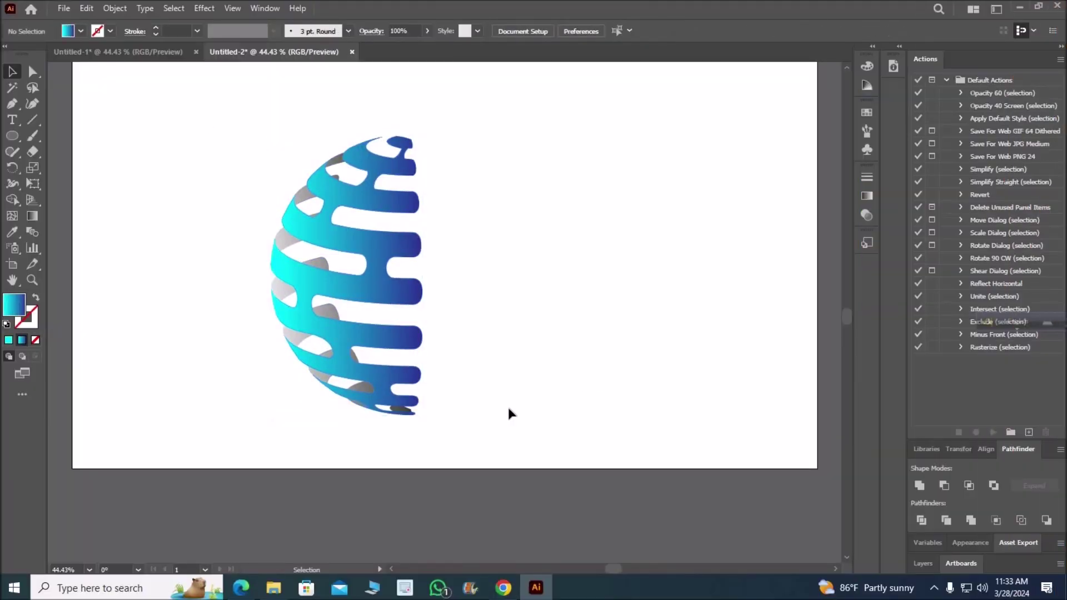
drag(533, 452, 202, 110)
right_click(388, 290)
click(422, 455)
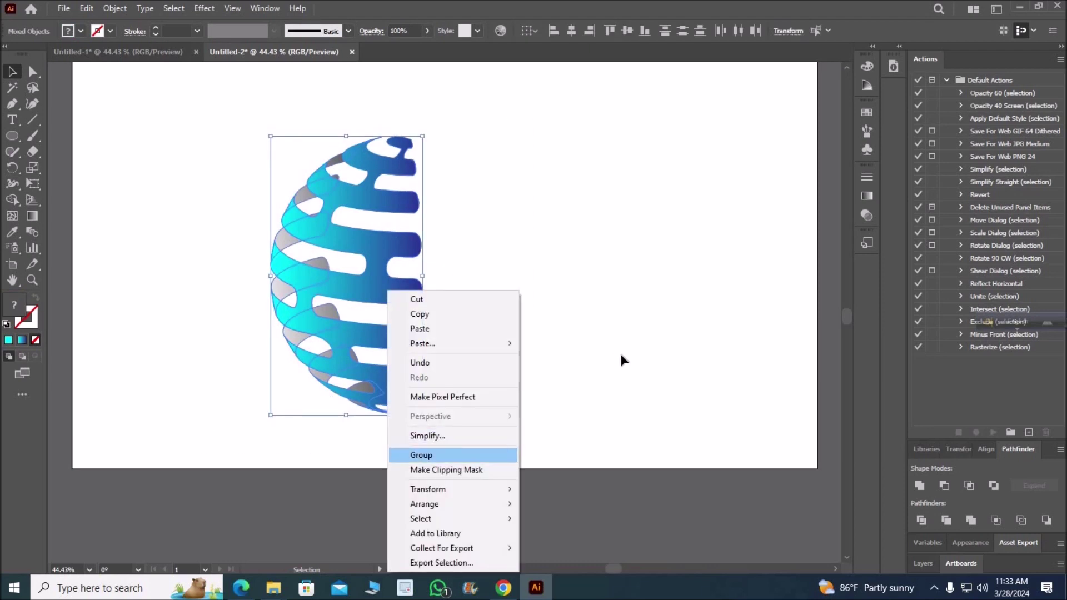
right_click(428, 319)
click(439, 227)
click(401, 245)
right_click(401, 246)
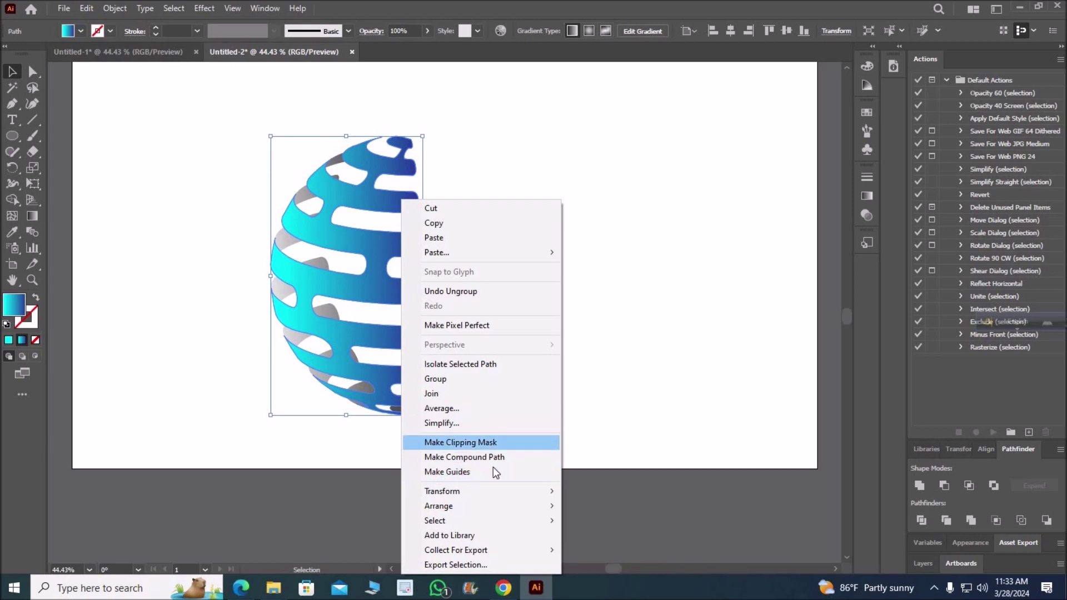
mouse_move(438, 506)
click(623, 368)
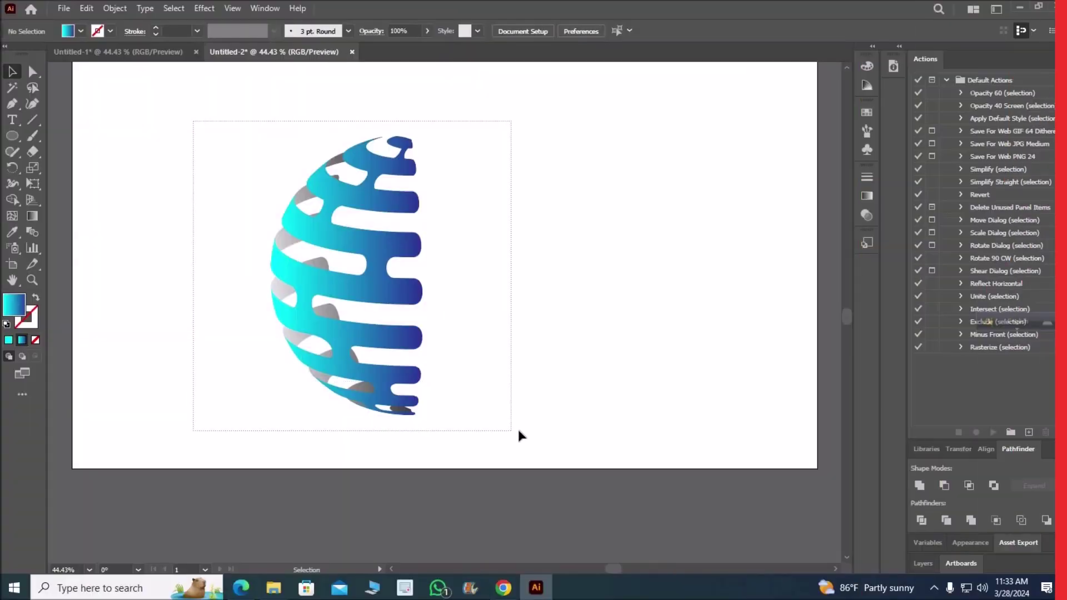
- Marquee-select all half-globe pieces and group them into a single group
drag(194, 128, 518, 431)
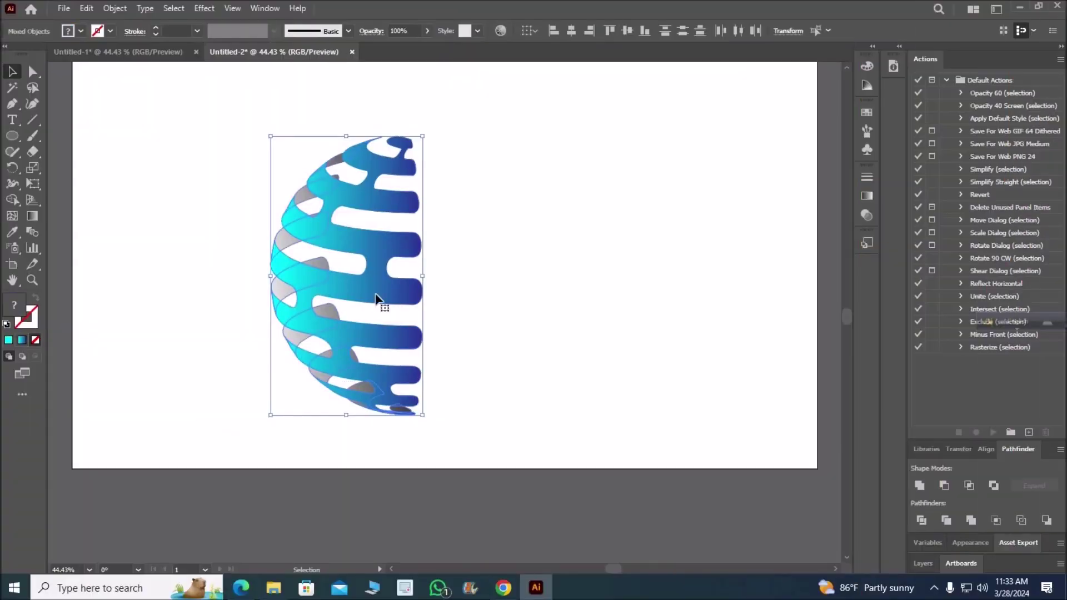
click(591, 356)
drag(237, 116, 475, 361)
right_click(409, 289)
click(434, 453)
click(593, 392)
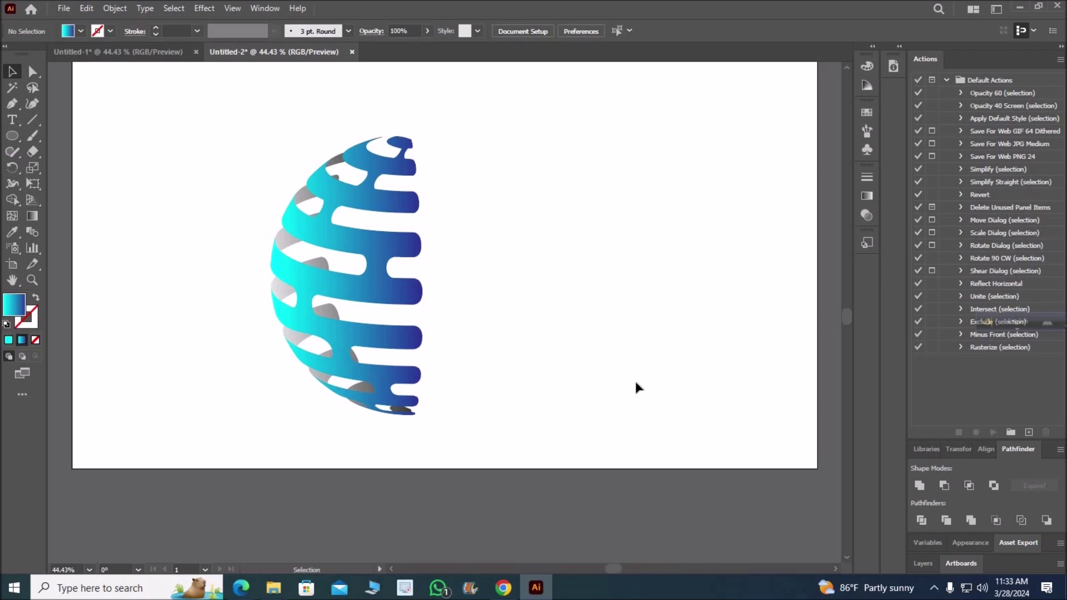
click(241, 587)
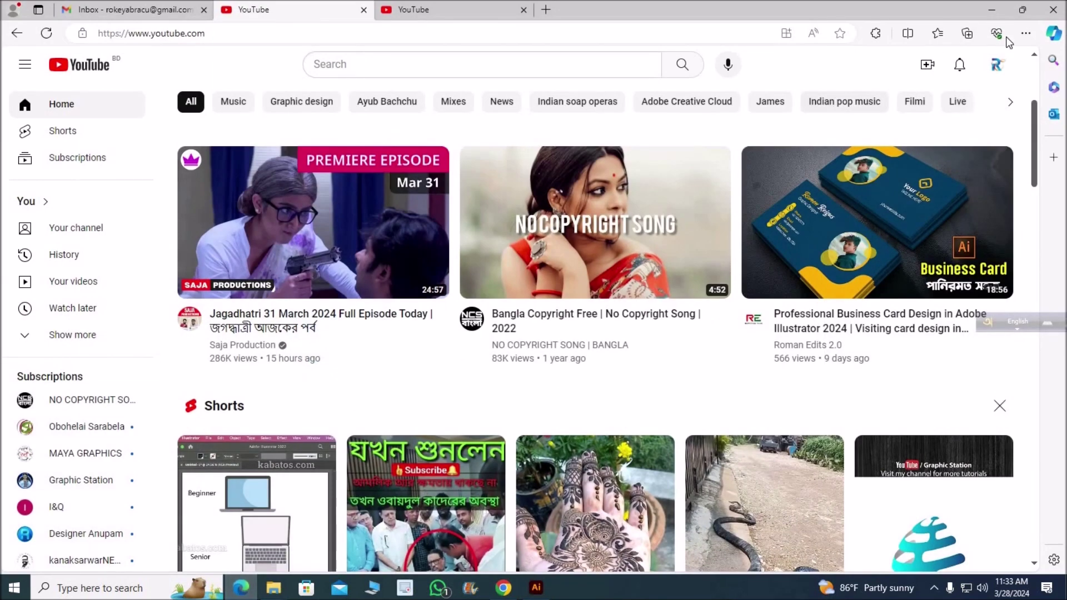
click(991, 9)
click(288, 195)
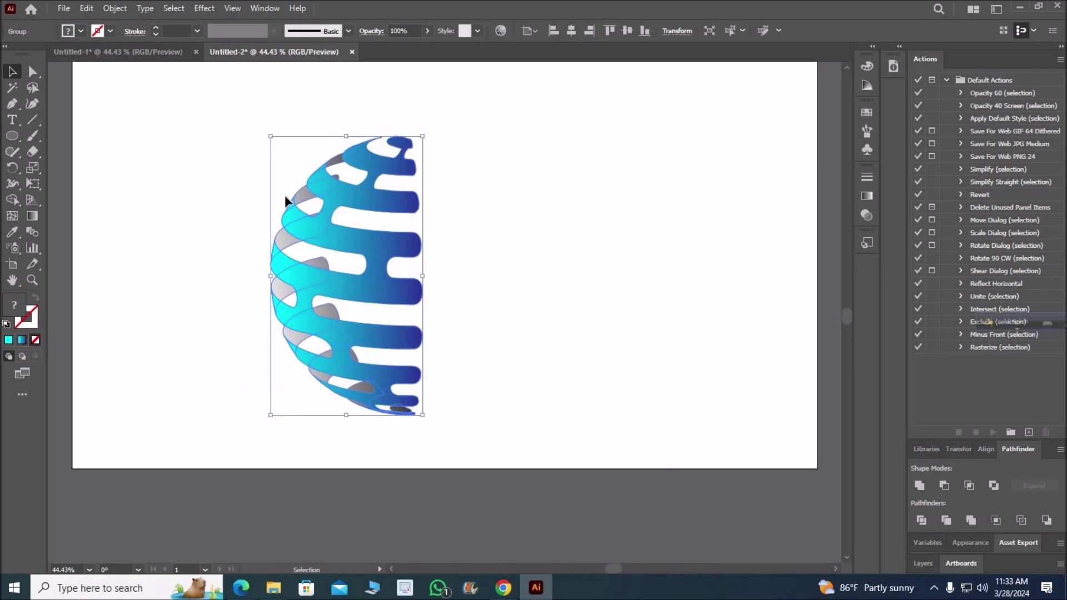
- Add a Stylize > Drop Shadow effect to the globe with default settings
click(204, 8)
mouse_move(222, 159)
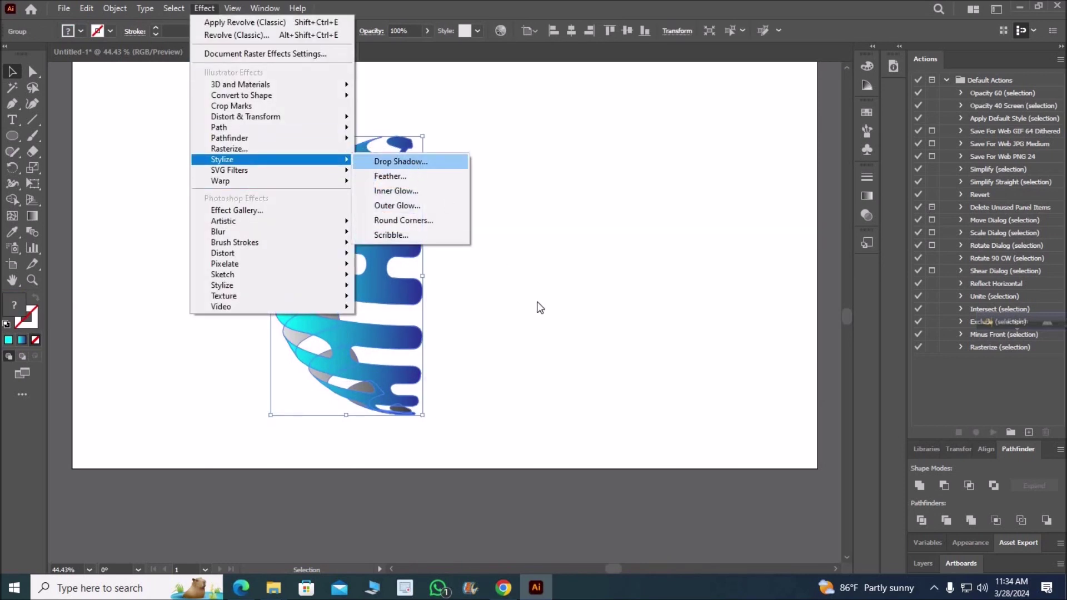
click(401, 161)
click(827, 401)
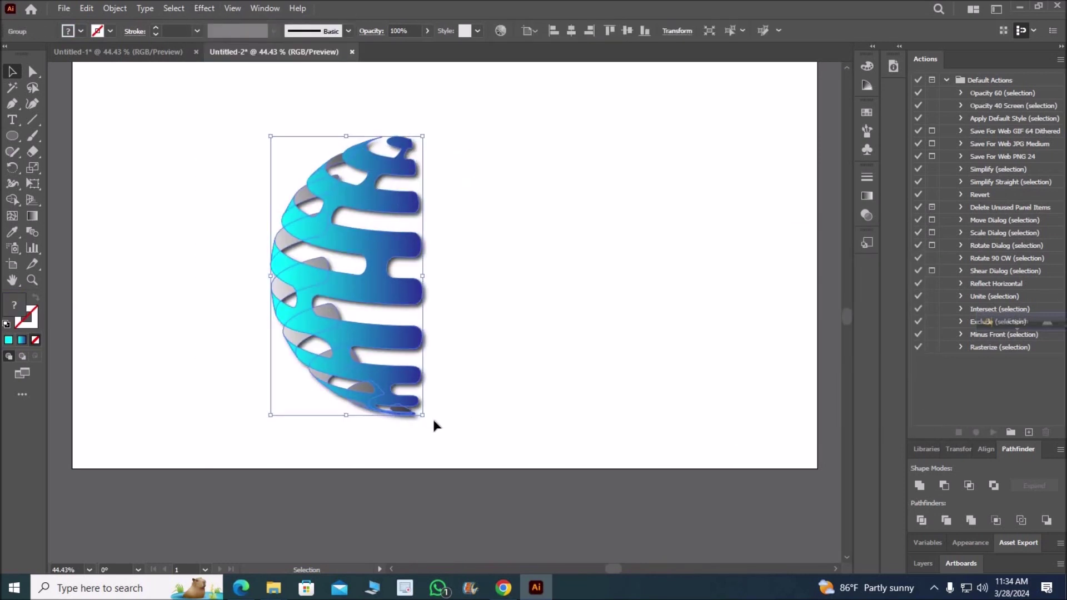
- Rotate the globe clockwise and move it right toward the artboard centre
drag(445, 420, 500, 394)
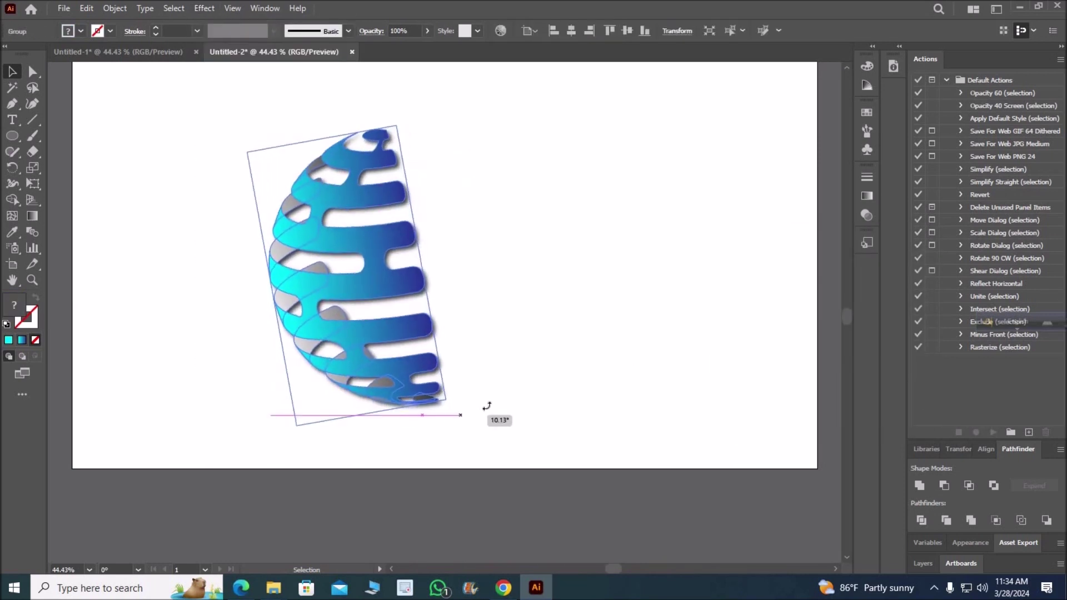
click(568, 333)
scroll(565, 333, down, 1)
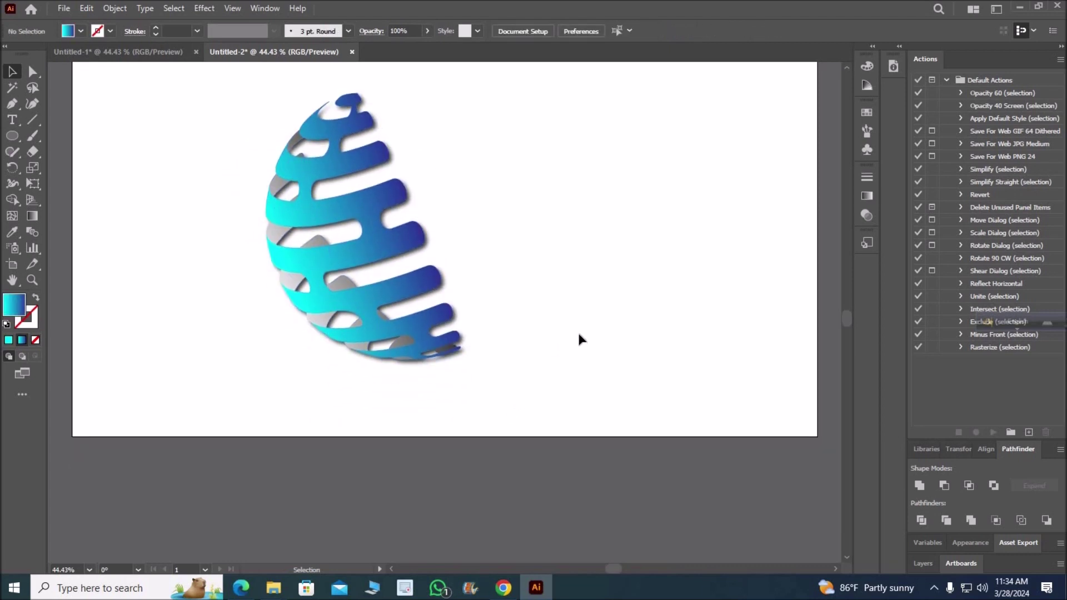
drag(378, 245, 472, 257)
click(615, 312)
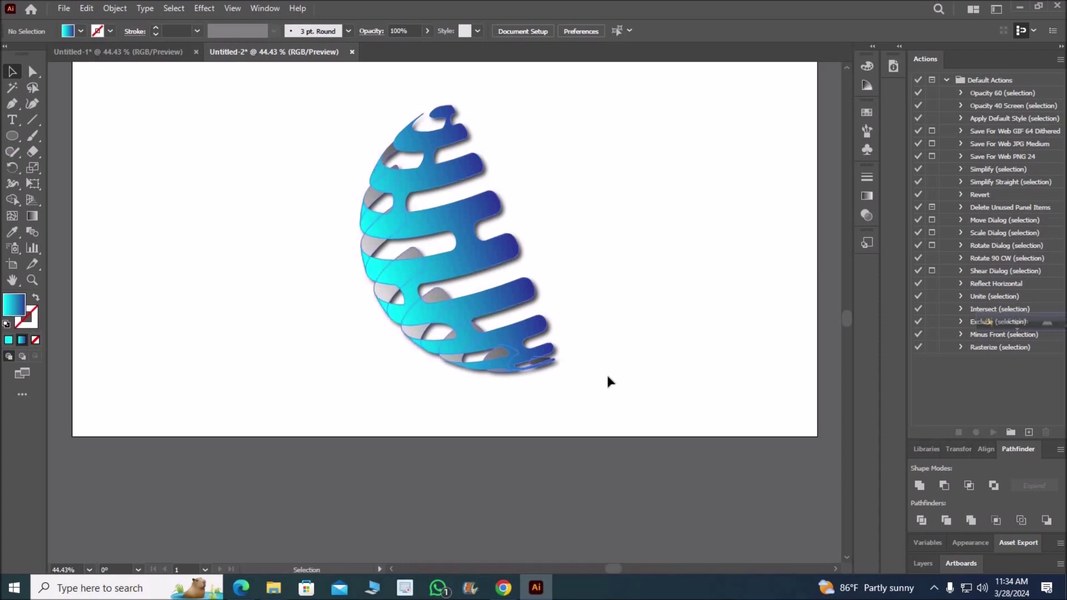
- Enlarge the tilted globe group by dragging a corner handle
key(ctrl+a)
drag(564, 362, 701, 362)
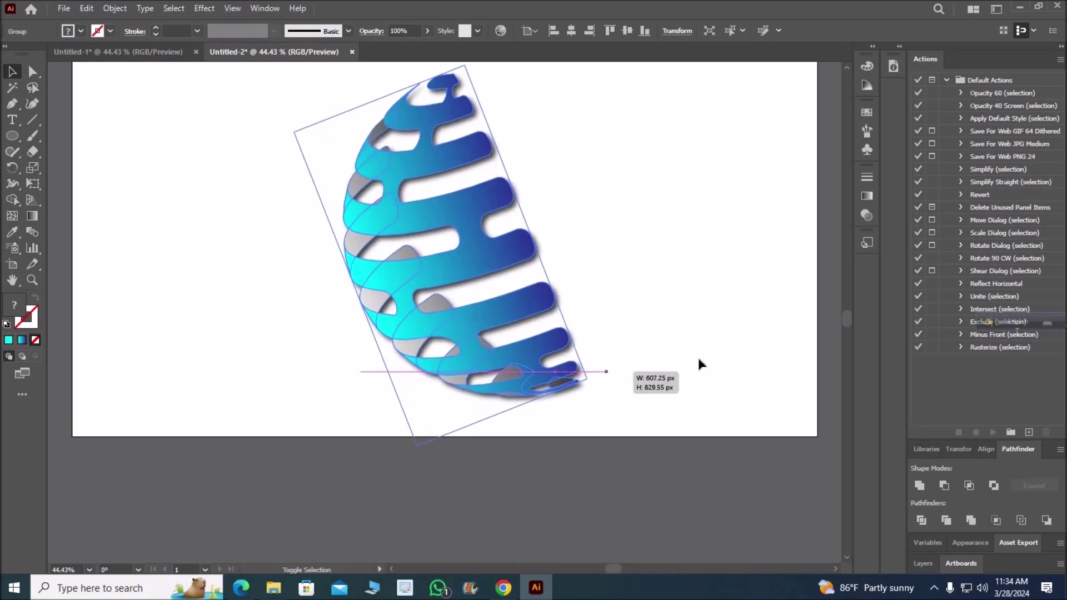
click(562, 311)
right_click(12, 136)
click(92, 135)
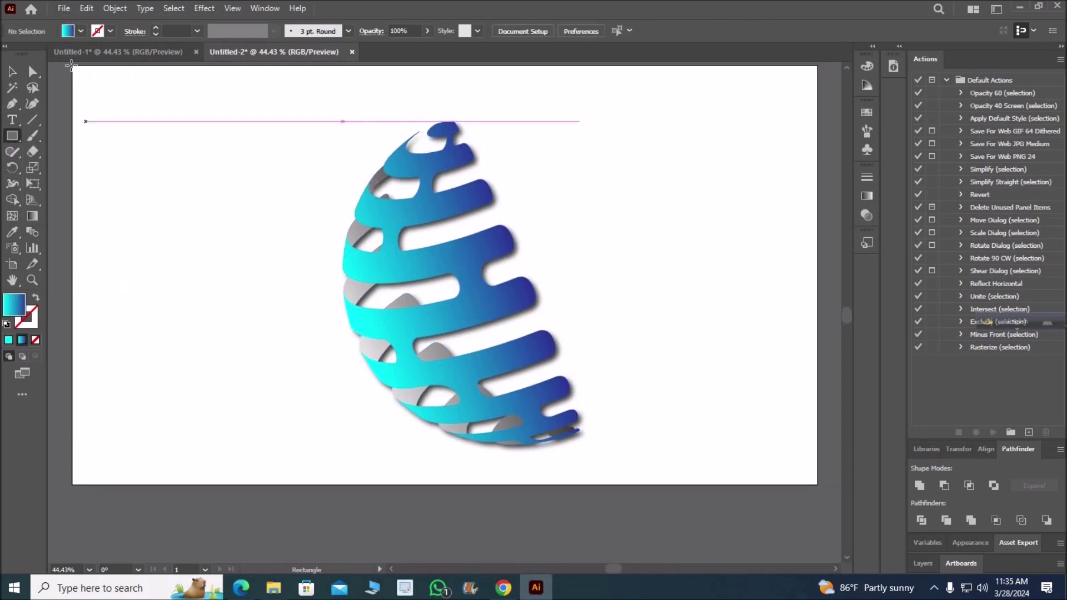
- Export the tilted globe artwork as a JPEG via File > Export As
click(64, 8)
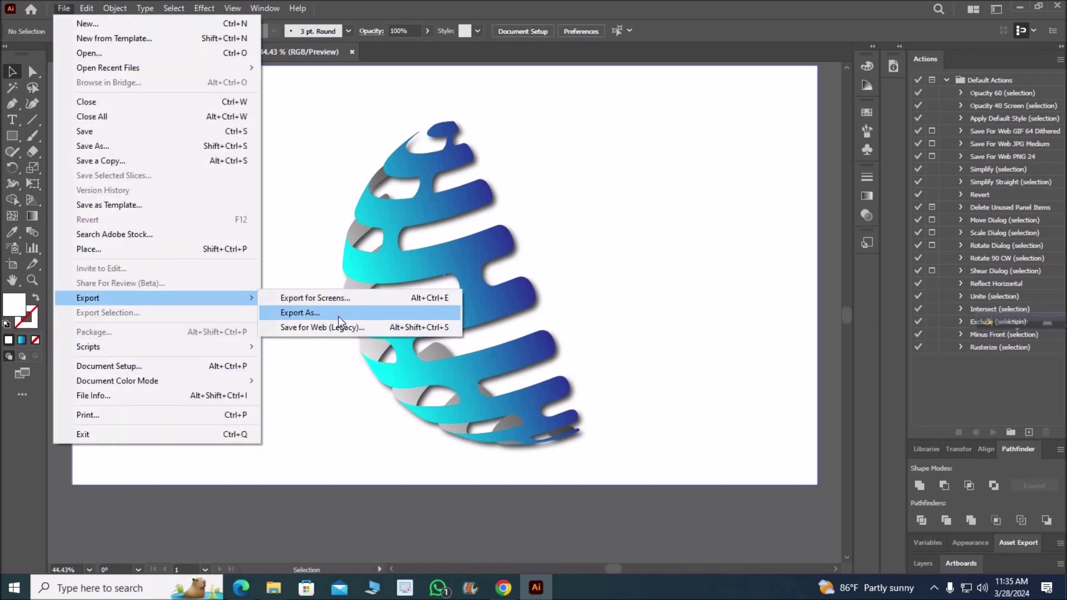
mouse_move(88, 298)
click(336, 317)
scroll(702, 329, down, 2)
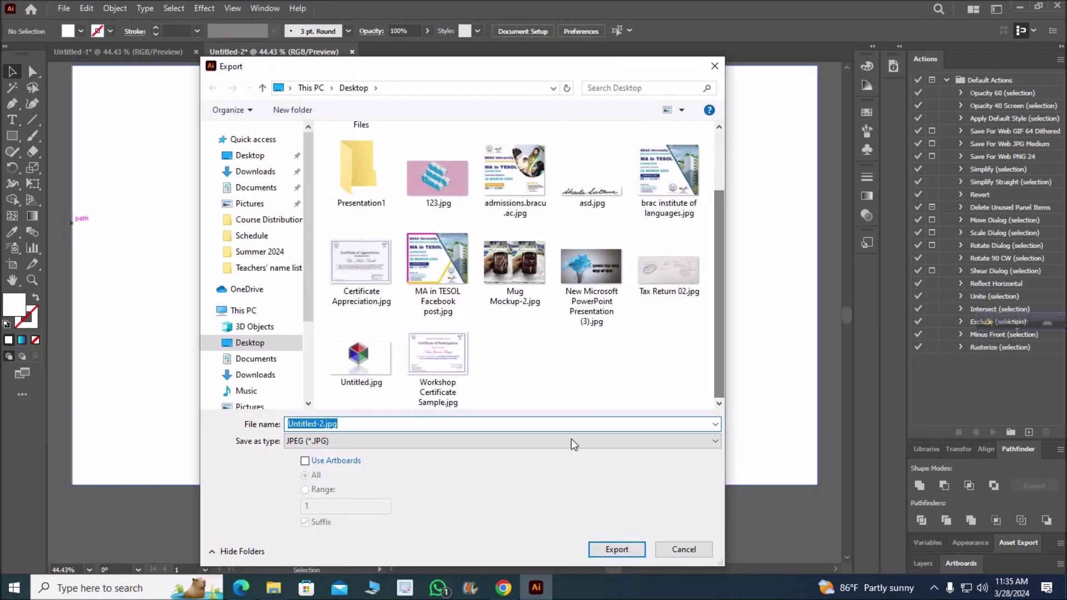
click(617, 549)
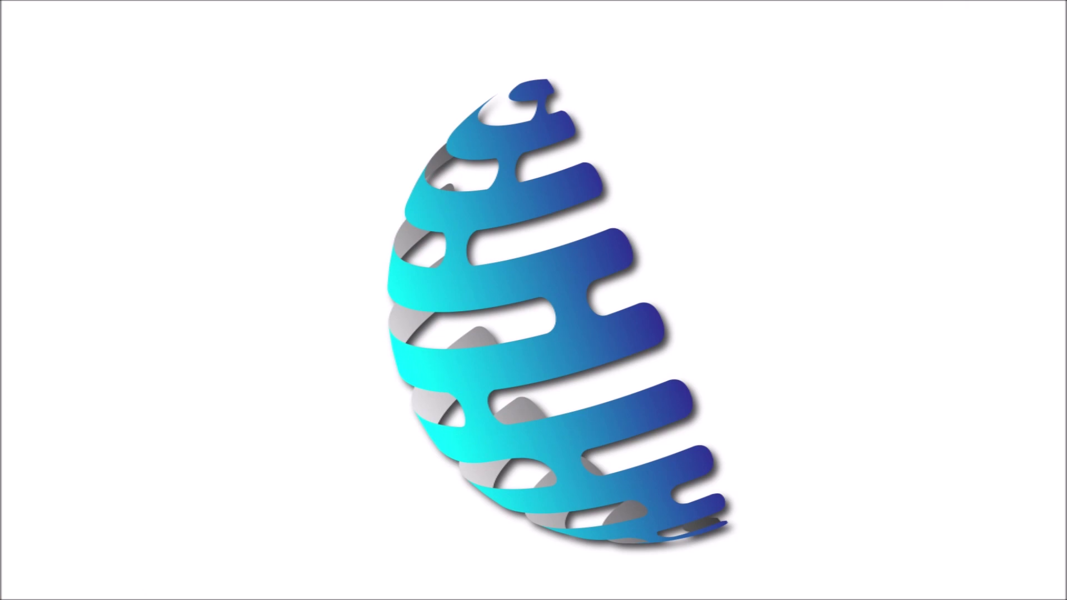